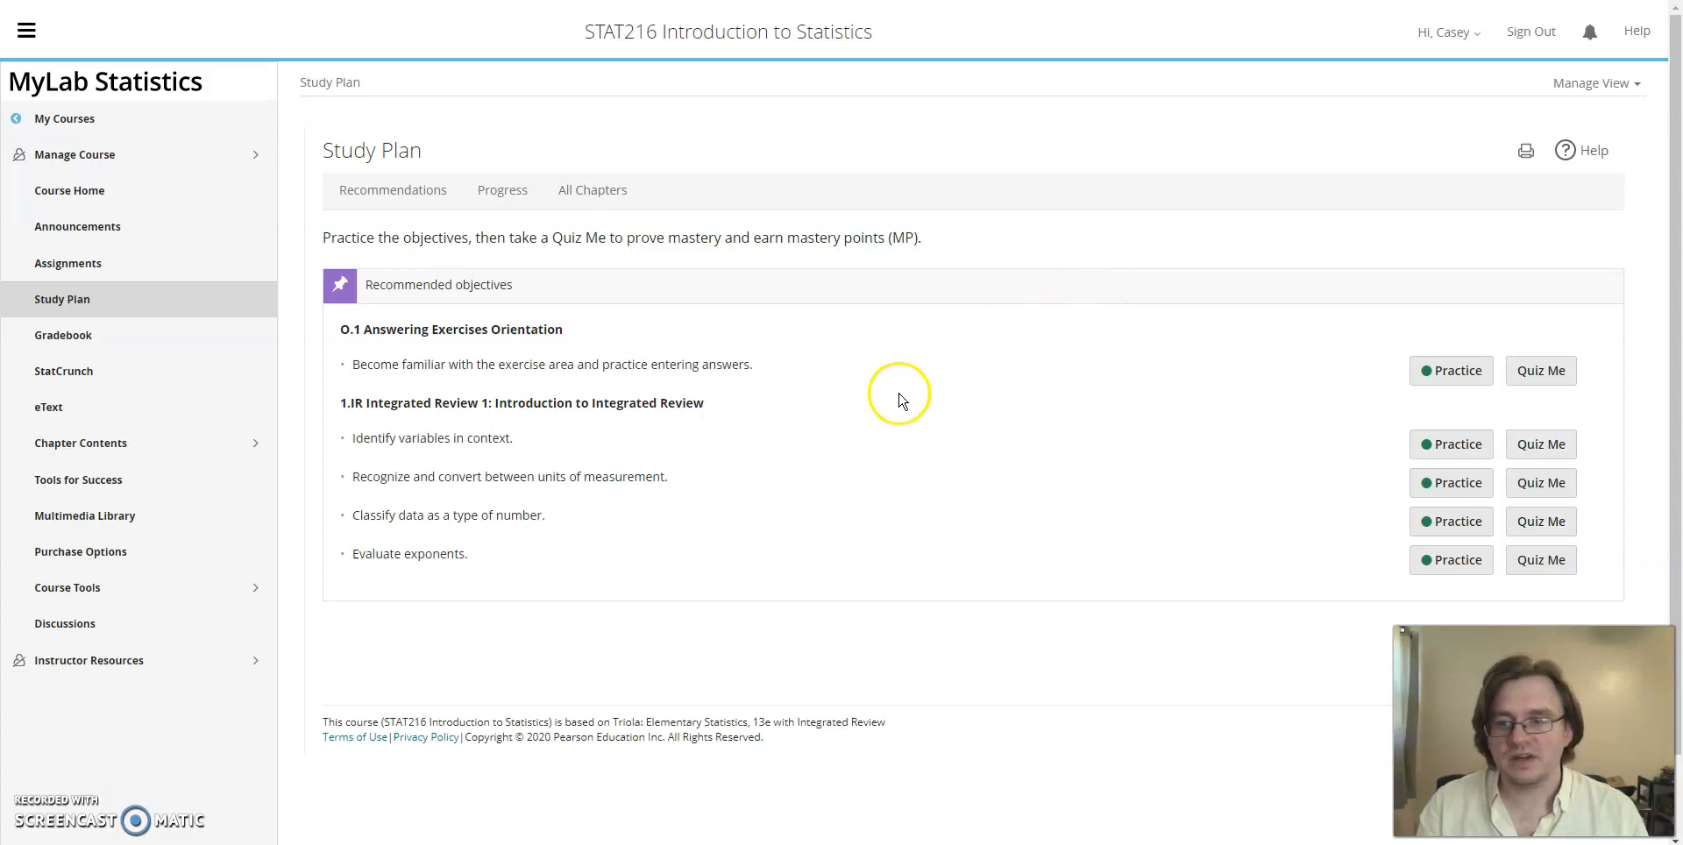
Step: Open section 2.4 Scatterplots, Correlation, and Regression from the Study Plan's progress overview
{"action": "left_click", "coordinate": [141, 303]}
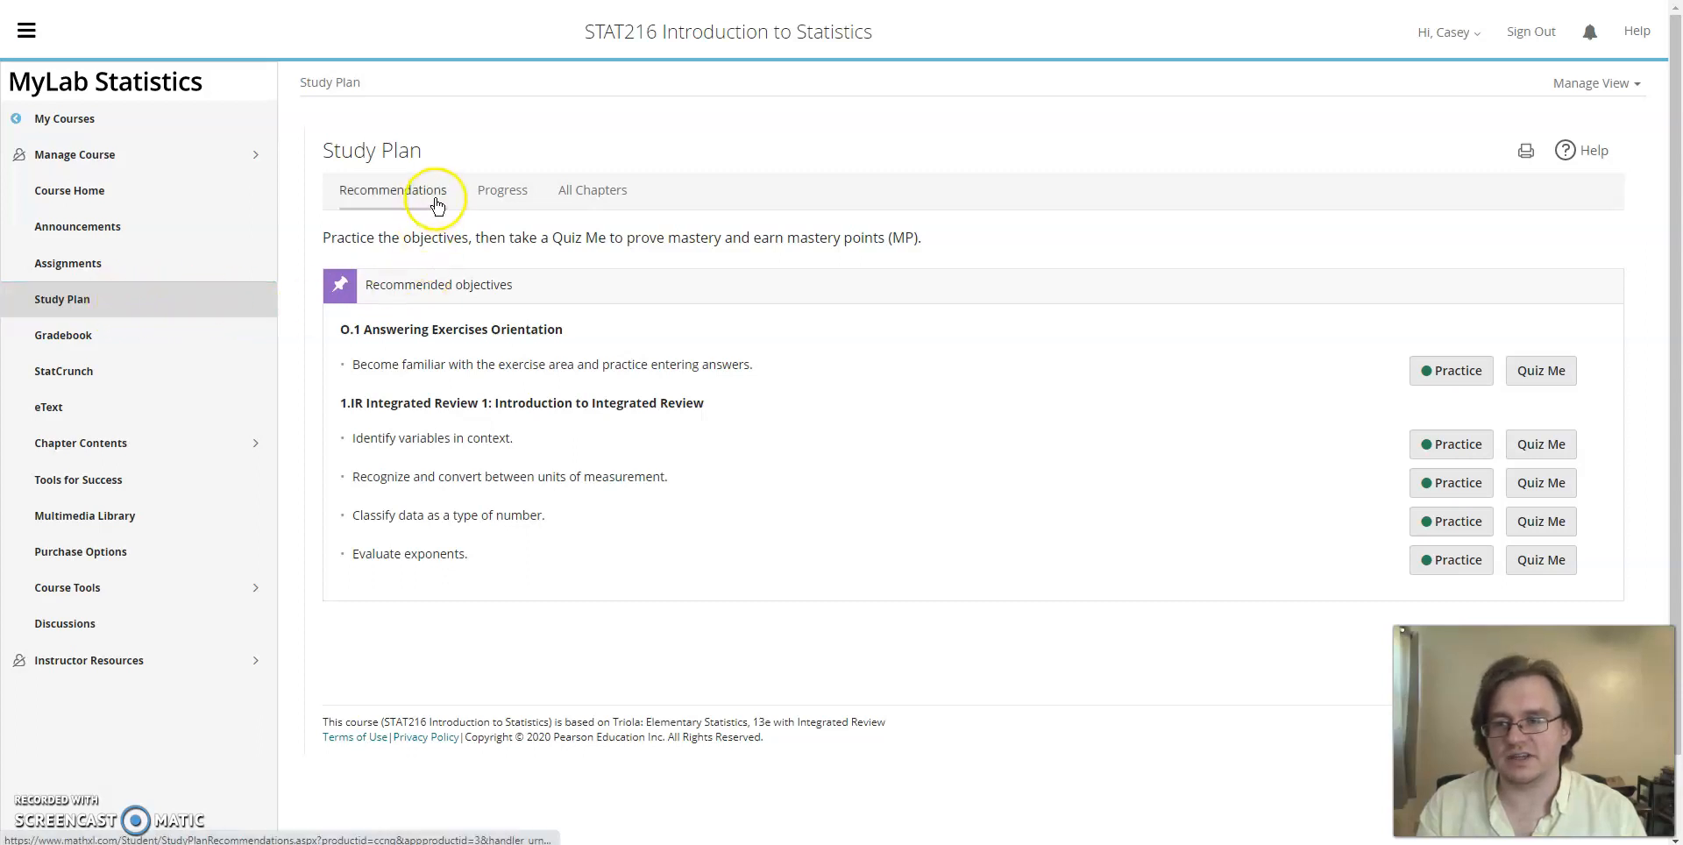
{"action": "left_click", "coordinate": [501, 200]}
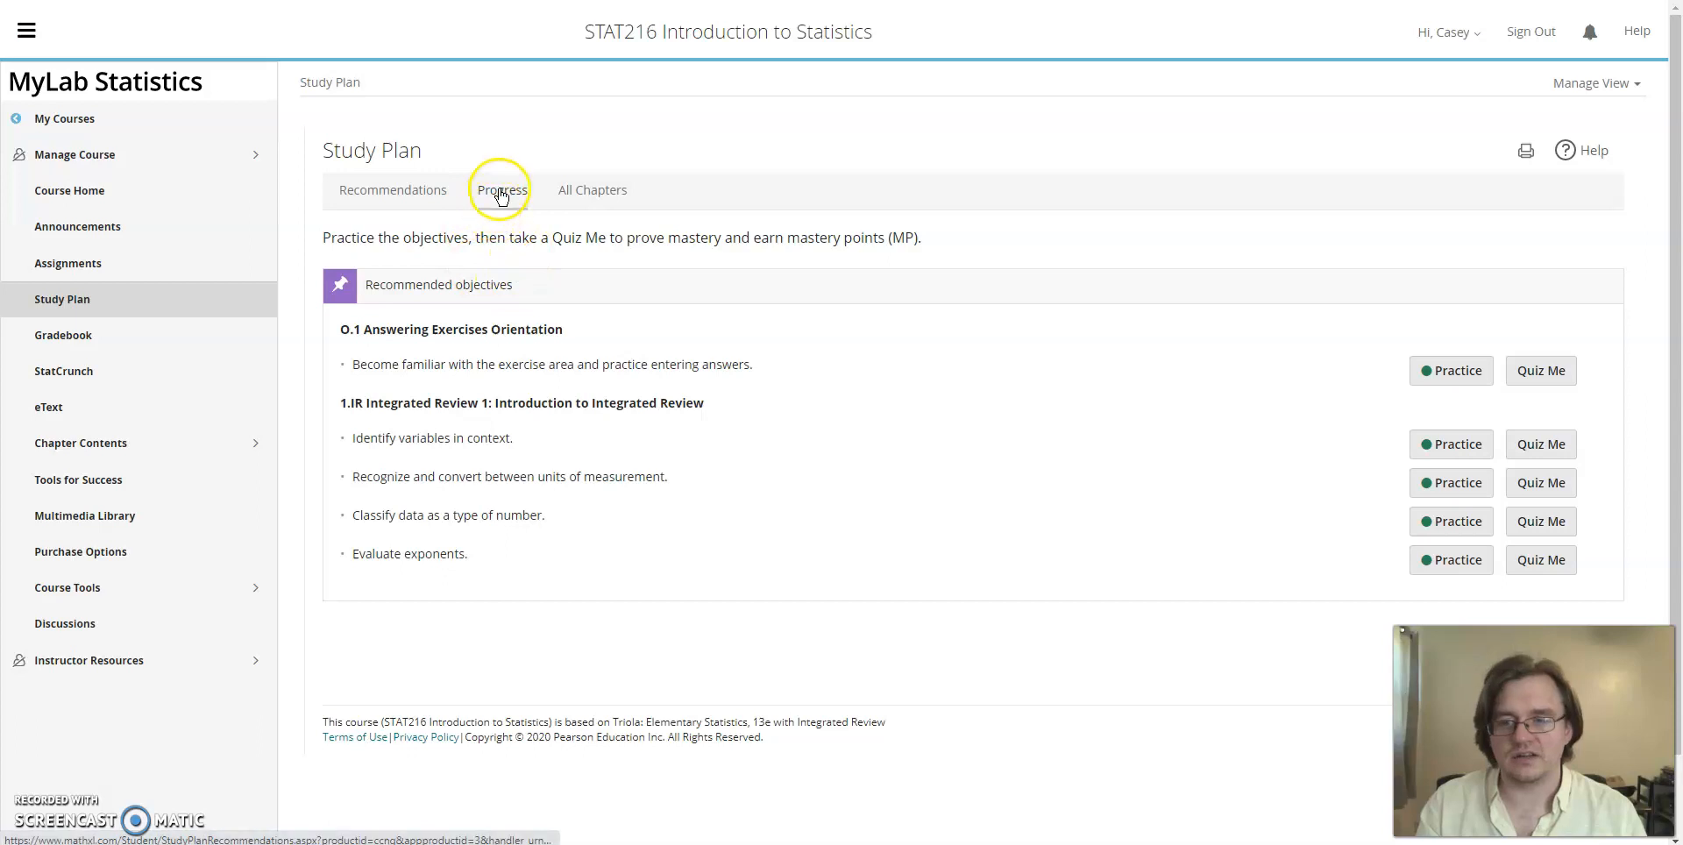
{"action": "scroll", "coordinate": [877, 315], "scroll_direction": "down", "scroll_amount": 2}
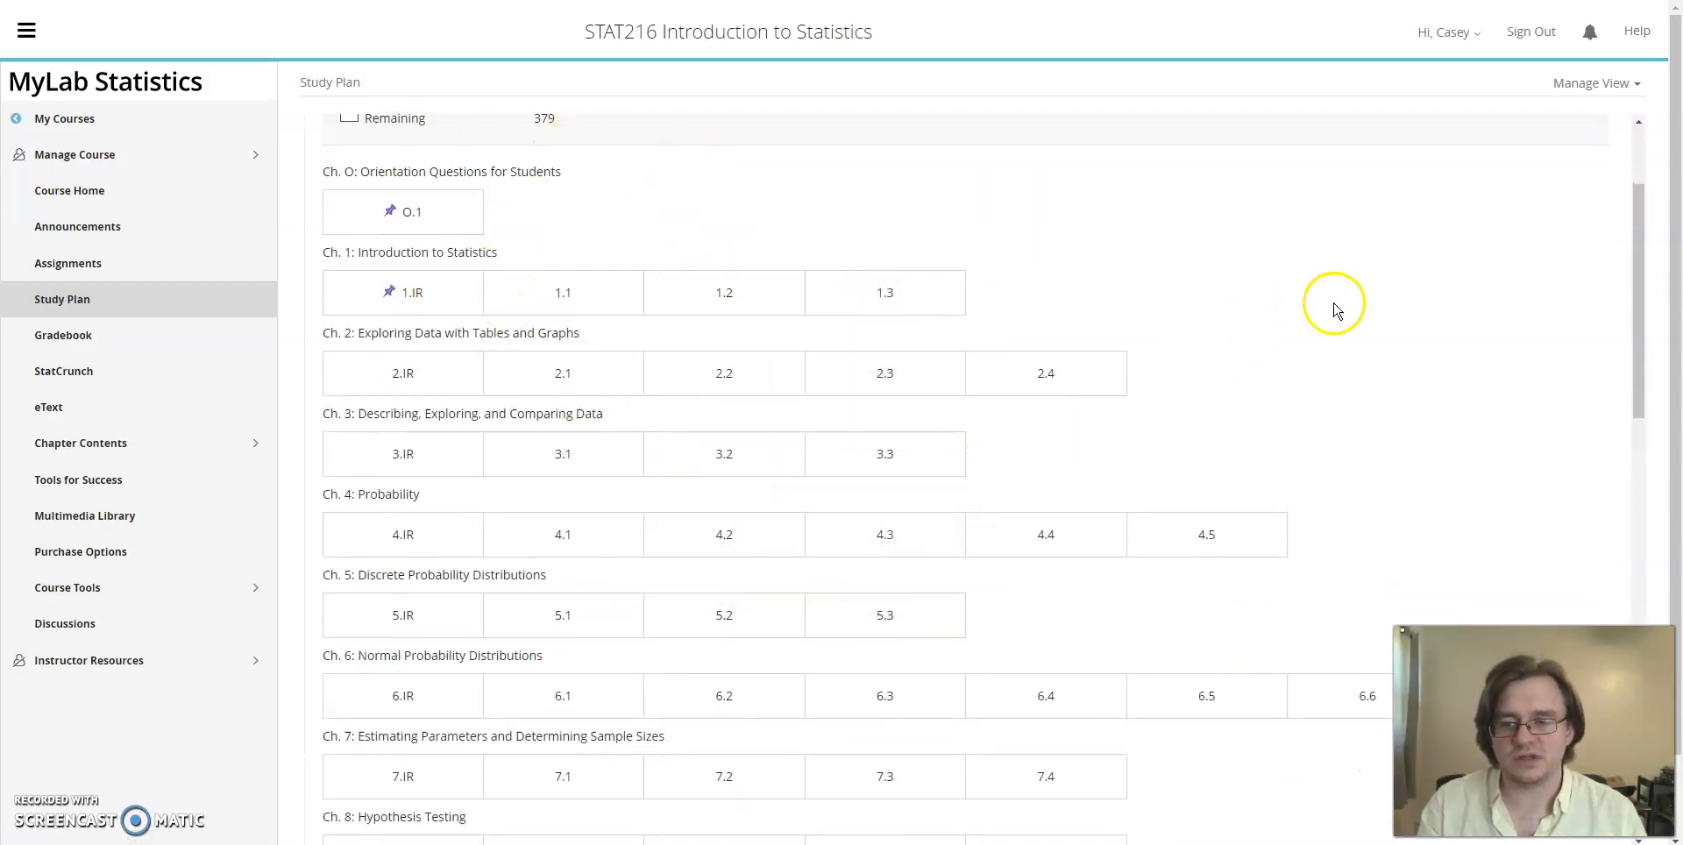
{"action": "scroll", "coordinate": [1335, 302], "scroll_direction": "down", "scroll_amount": 5}
{"action": "scroll", "coordinate": [1338, 307], "scroll_direction": "up", "scroll_amount": 5}
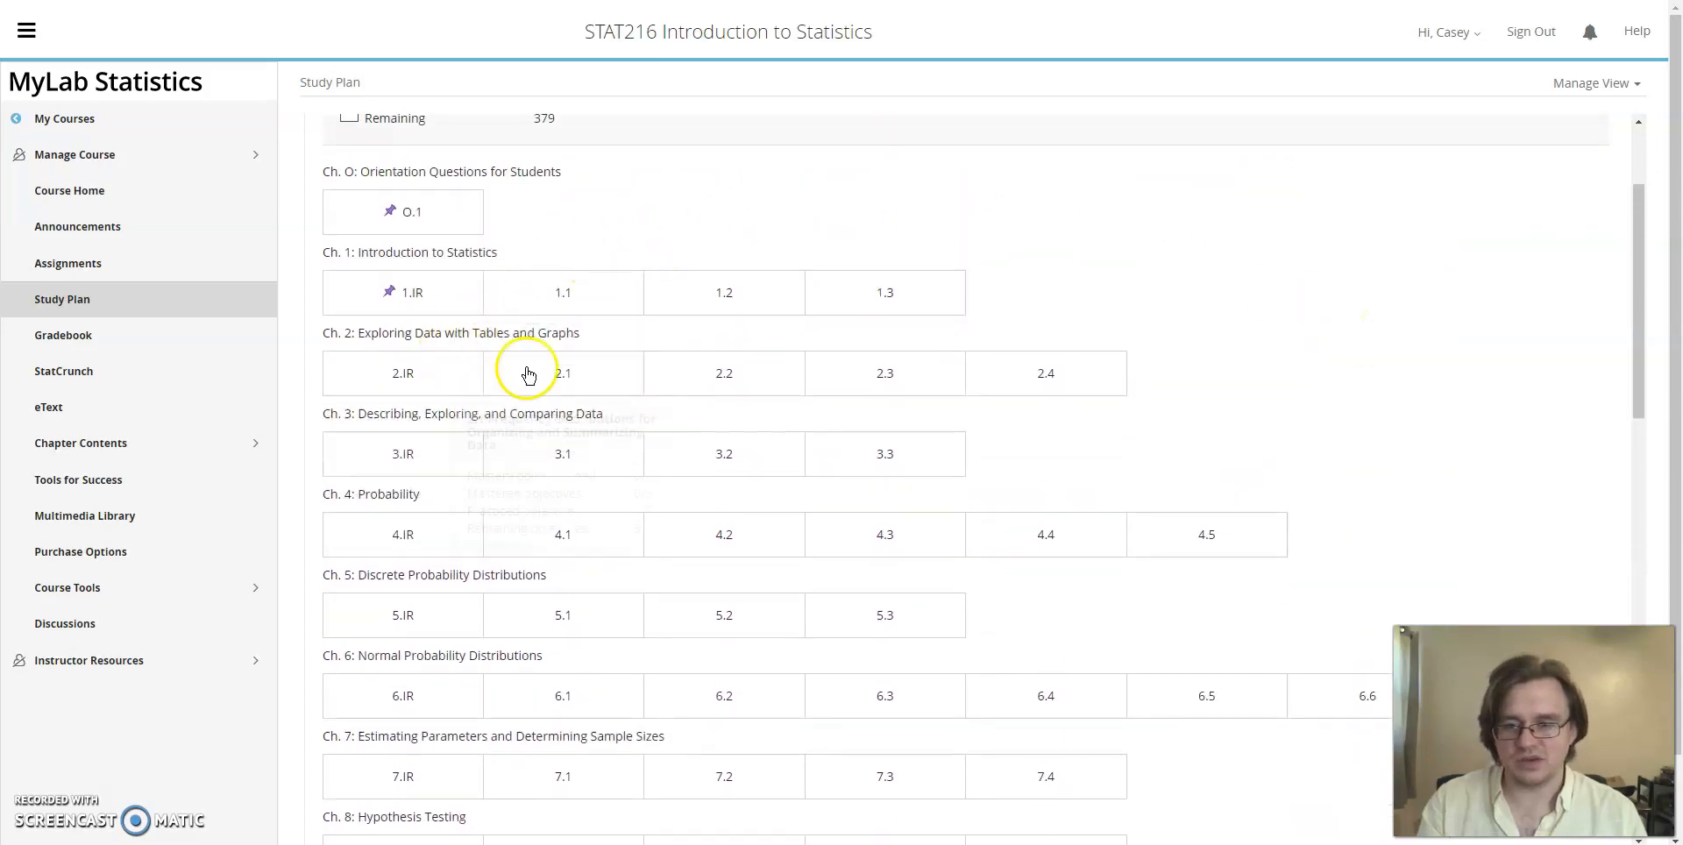
{"action": "mouse_move", "coordinate": [1066, 383]}
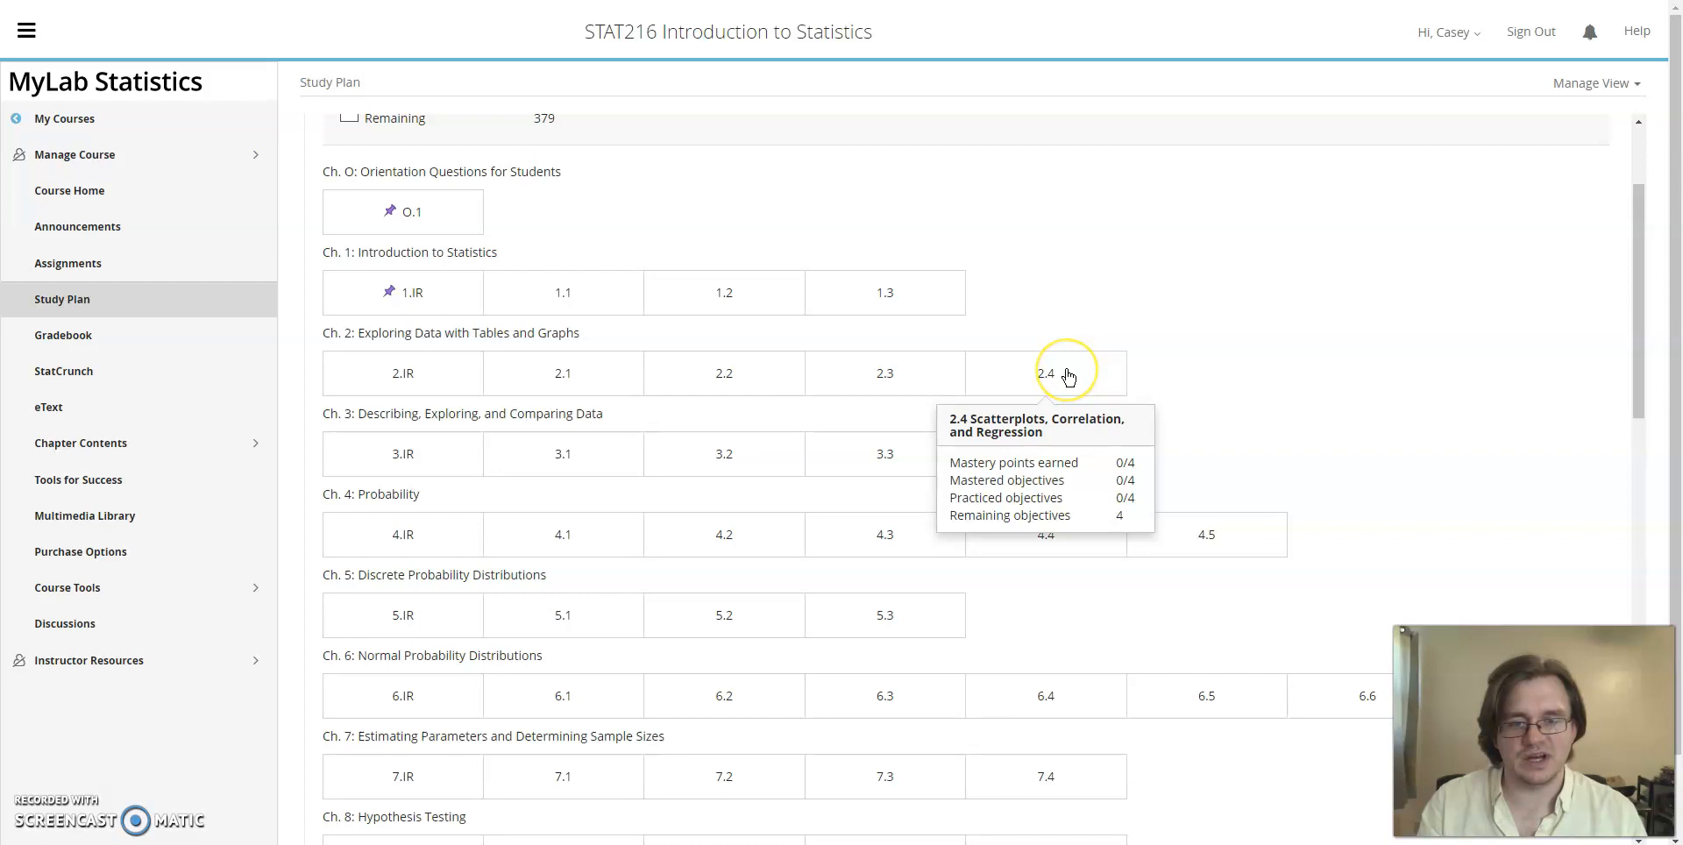
{"action": "left_click", "coordinate": [1068, 377]}
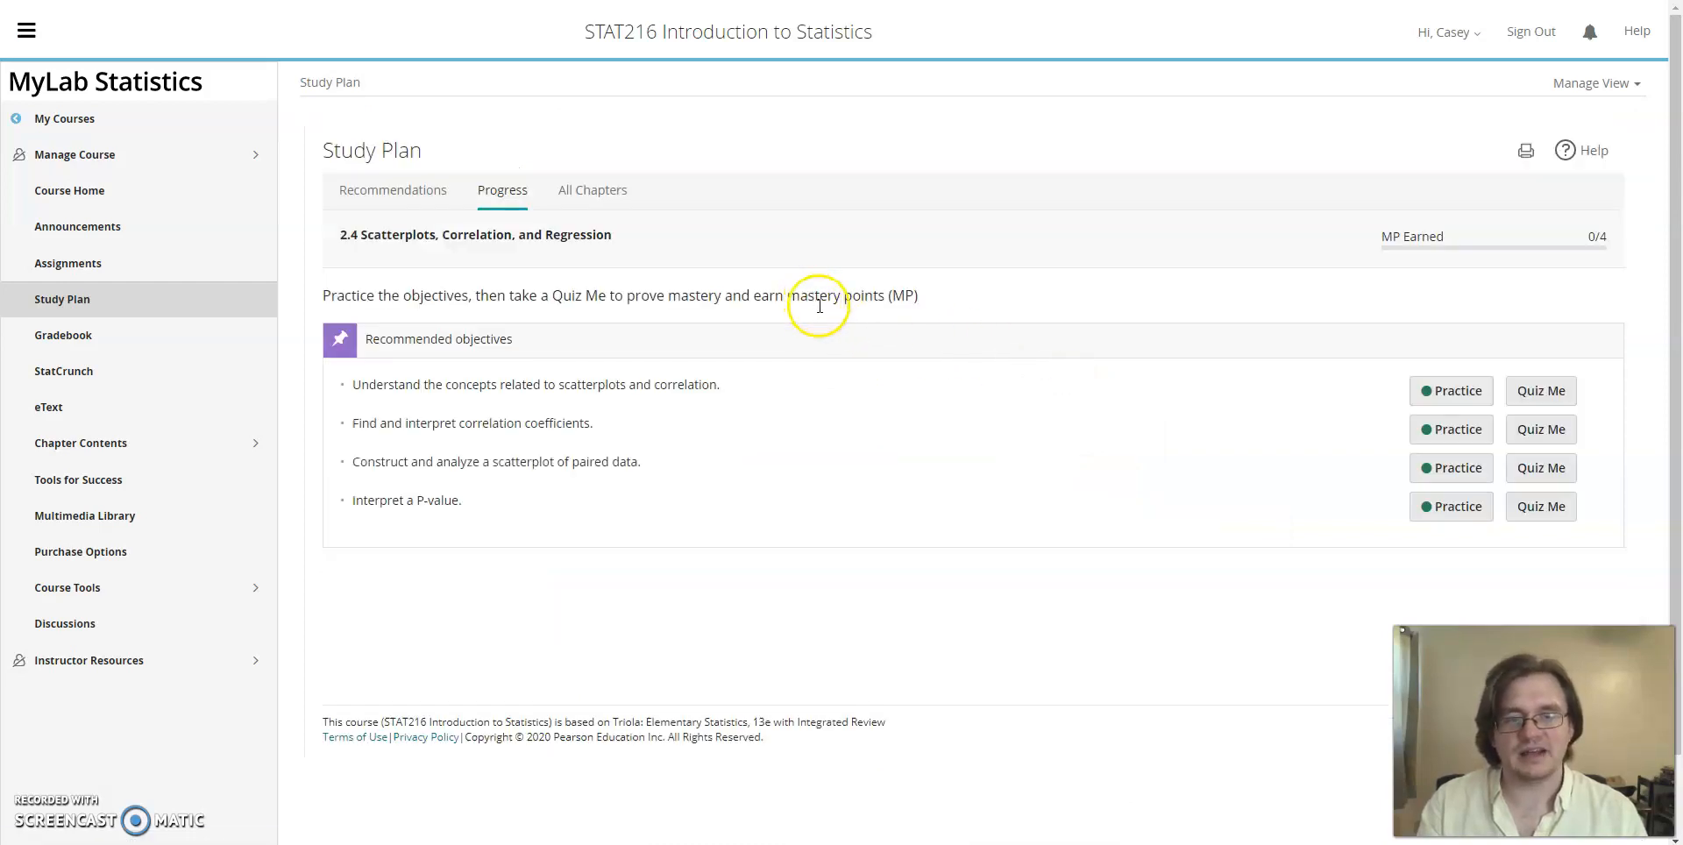
Step: Start practice for the objective "Construct and analyze a scatterplot of paired data" and maximize the practice window
{"action": "scroll", "coordinate": [833, 342], "scroll_direction": "down", "scroll_amount": 1}
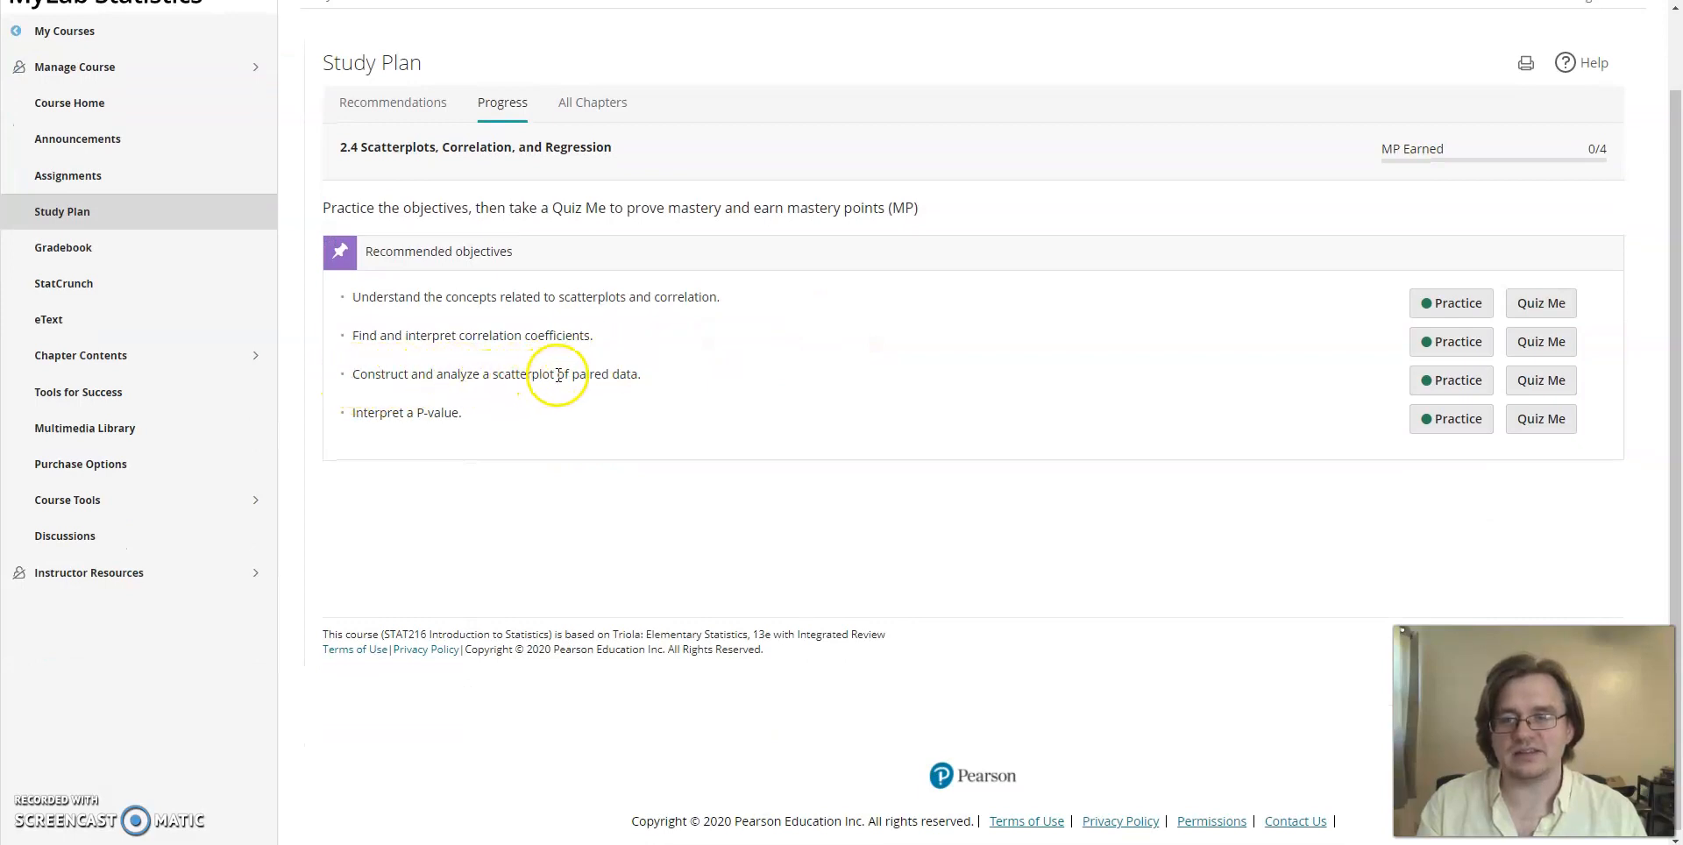
{"action": "left_click", "coordinate": [1451, 382]}
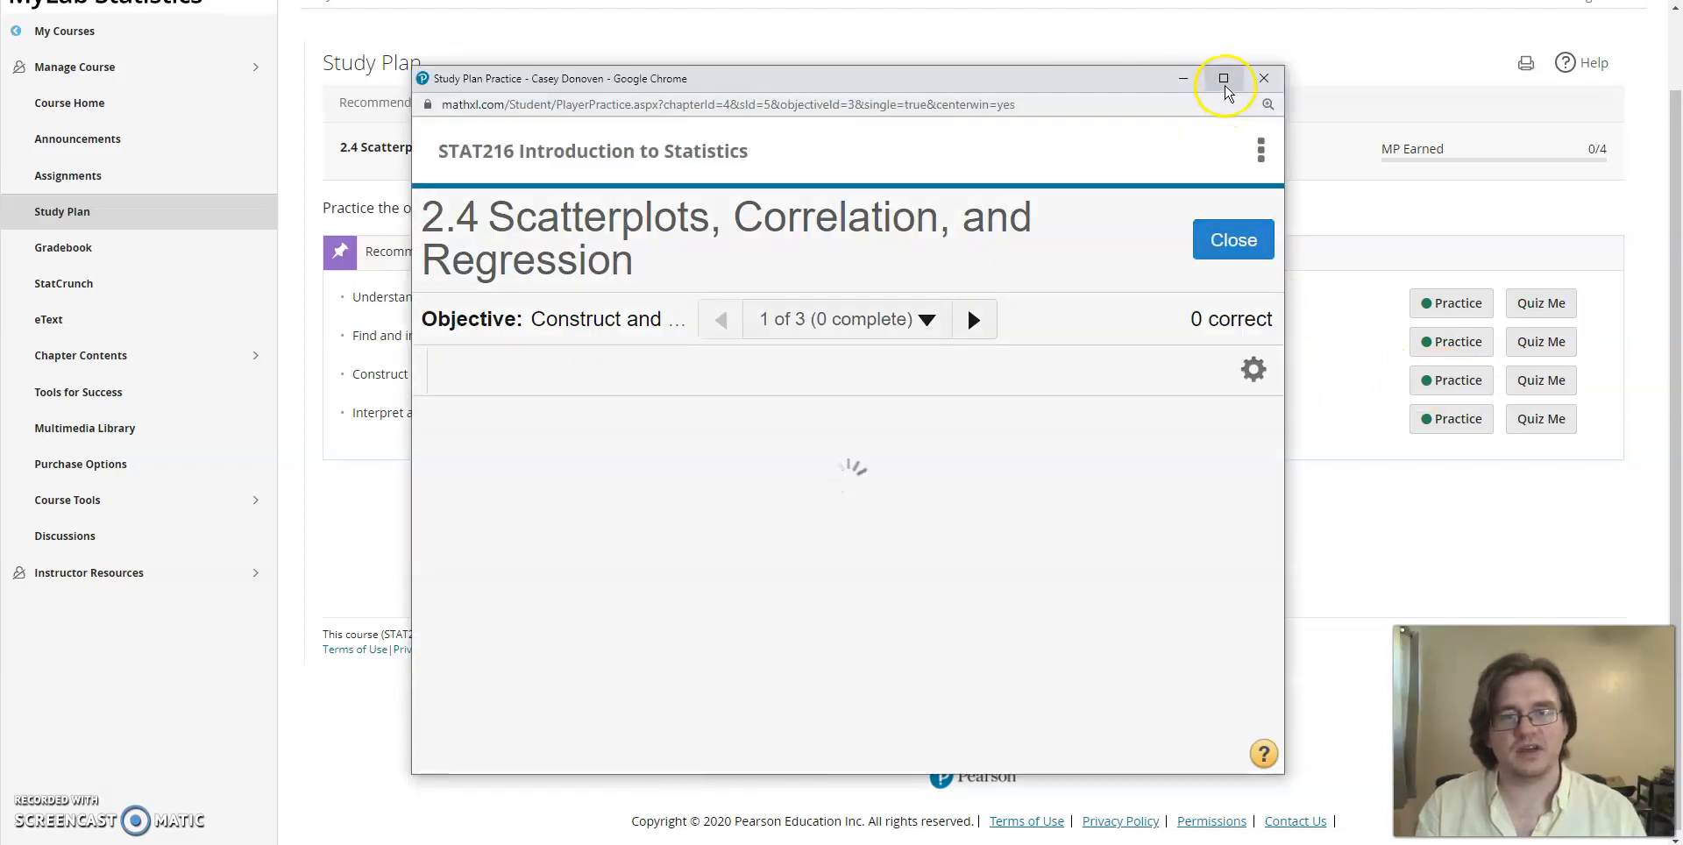
{"action": "left_click", "coordinate": [1225, 80]}
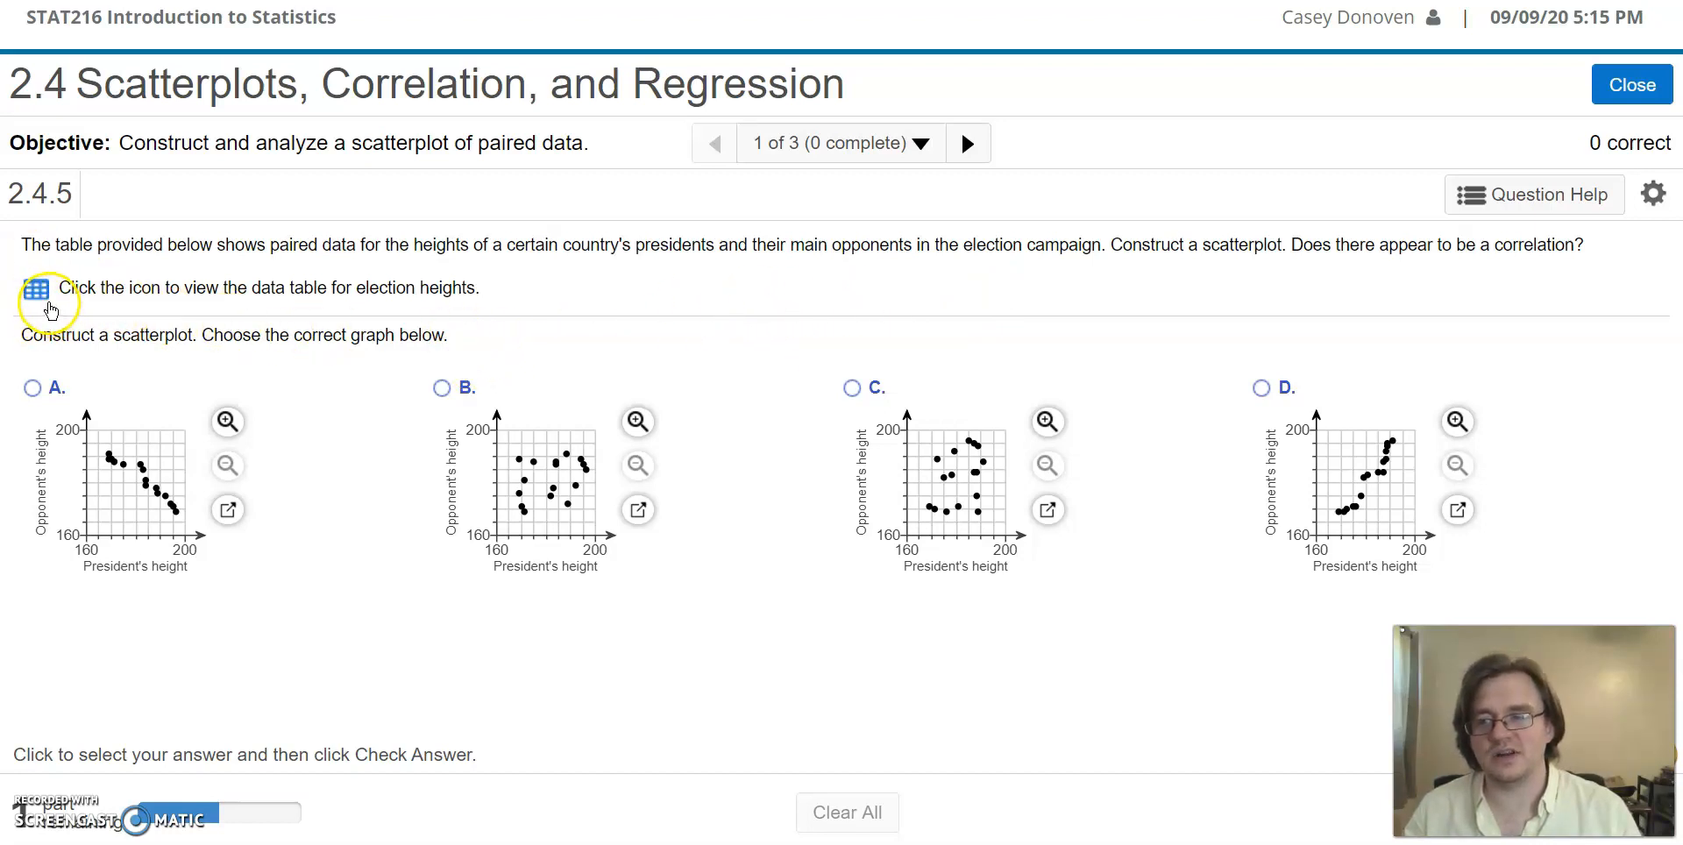
Step: Display the data table for election heights and reposition its window over the question
{"action": "left_click", "coordinate": [38, 298]}
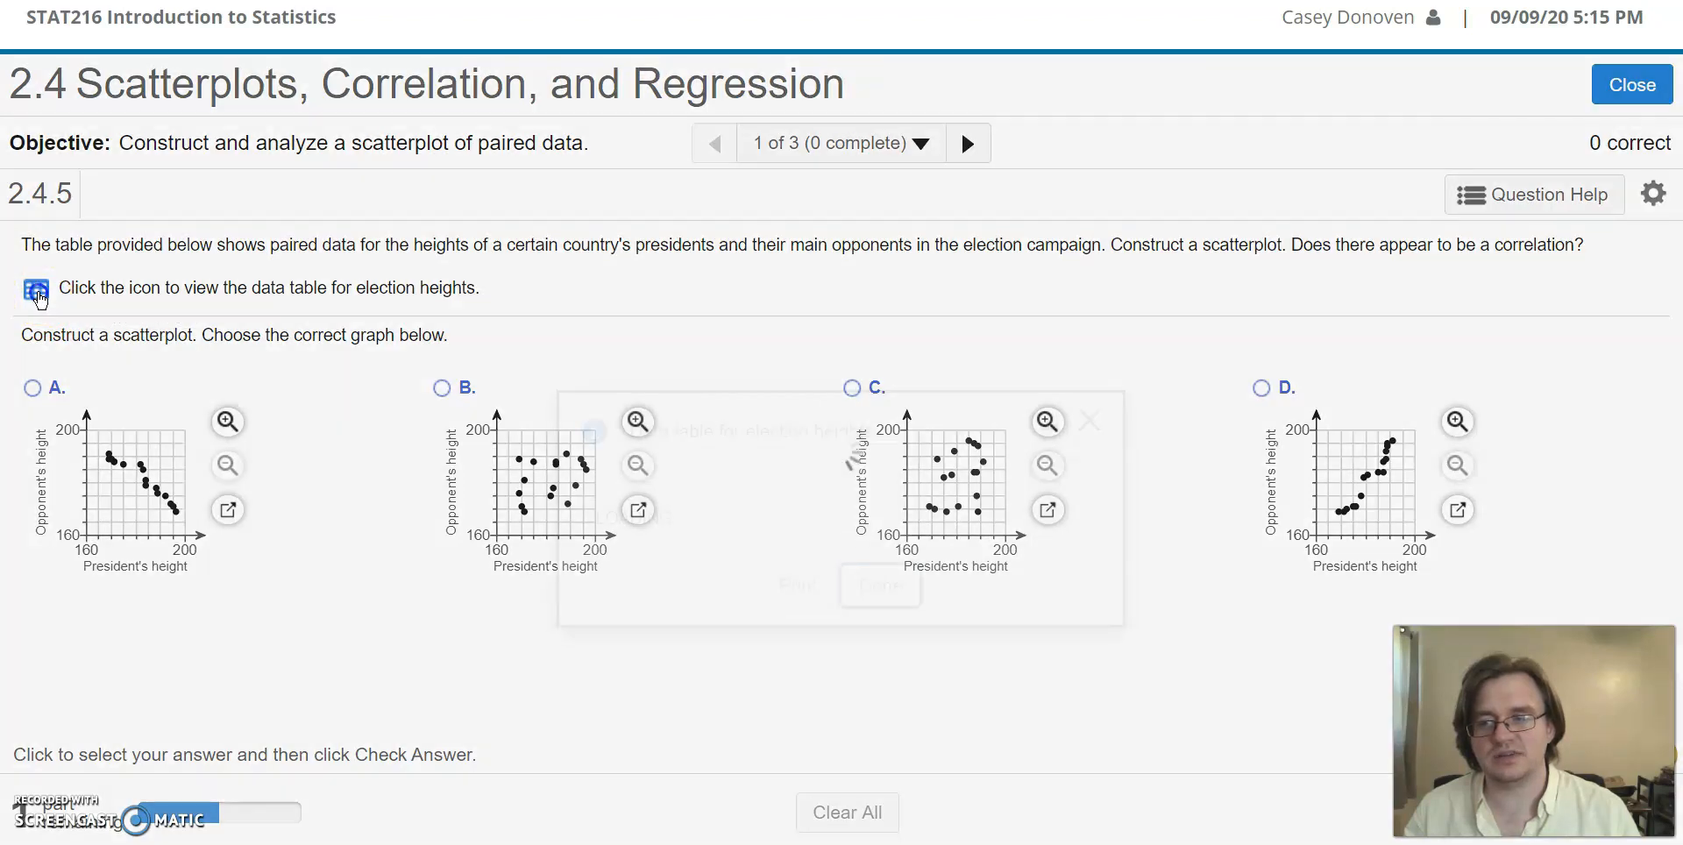
{"action": "left_click_drag", "start_coordinate": [827, 331], "coordinate": [794, 145]}
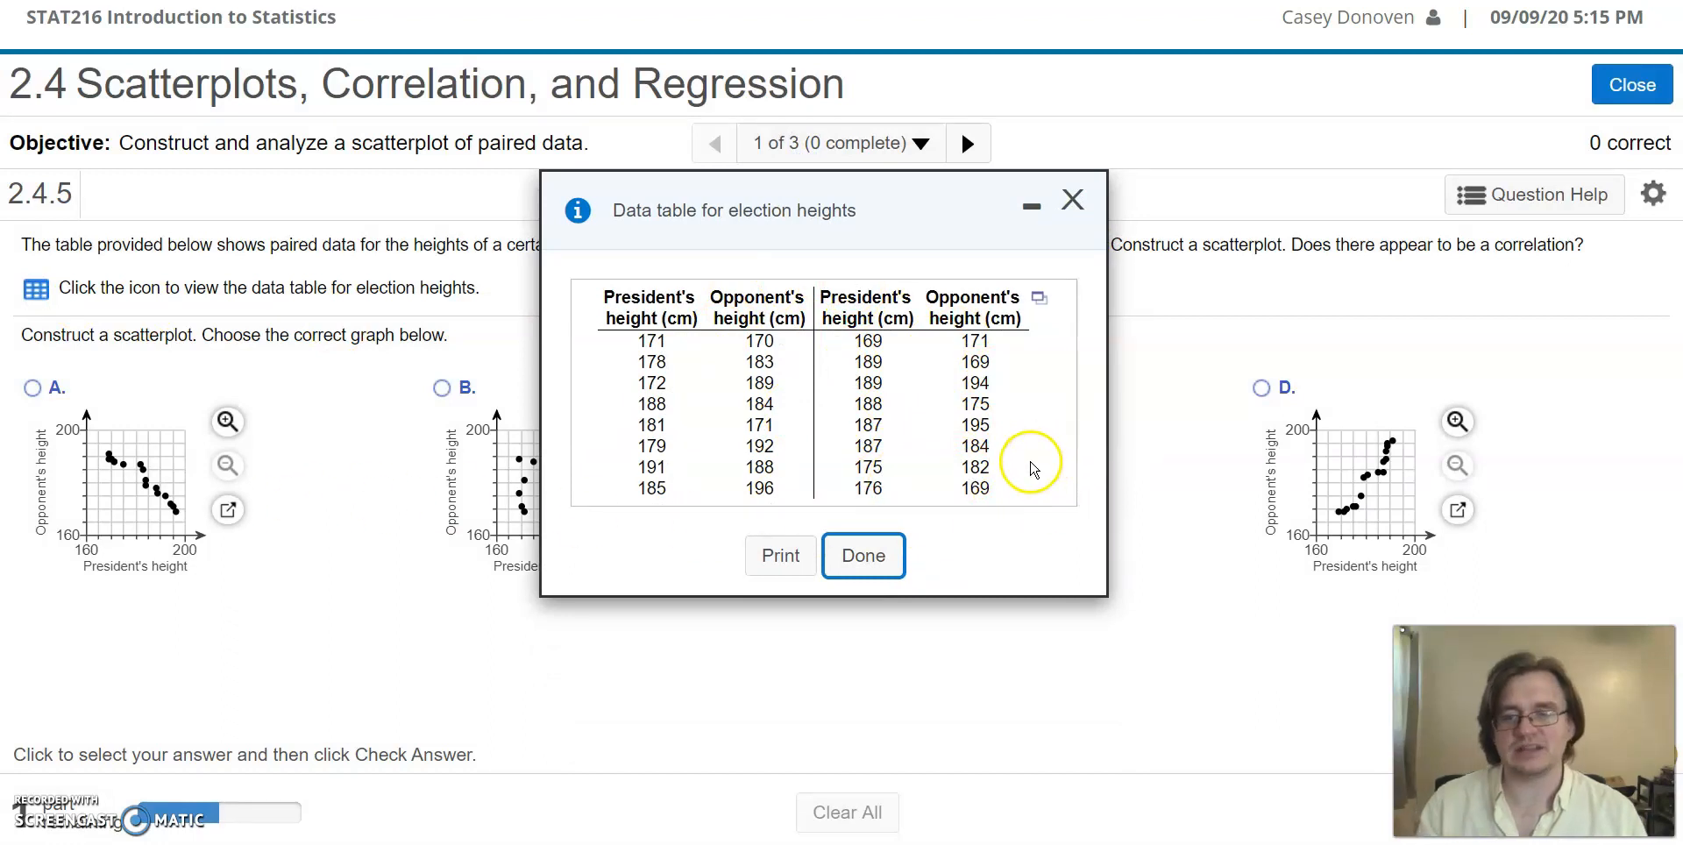
{"action": "left_click_drag", "start_coordinate": [905, 203], "coordinate": [845, 208]}
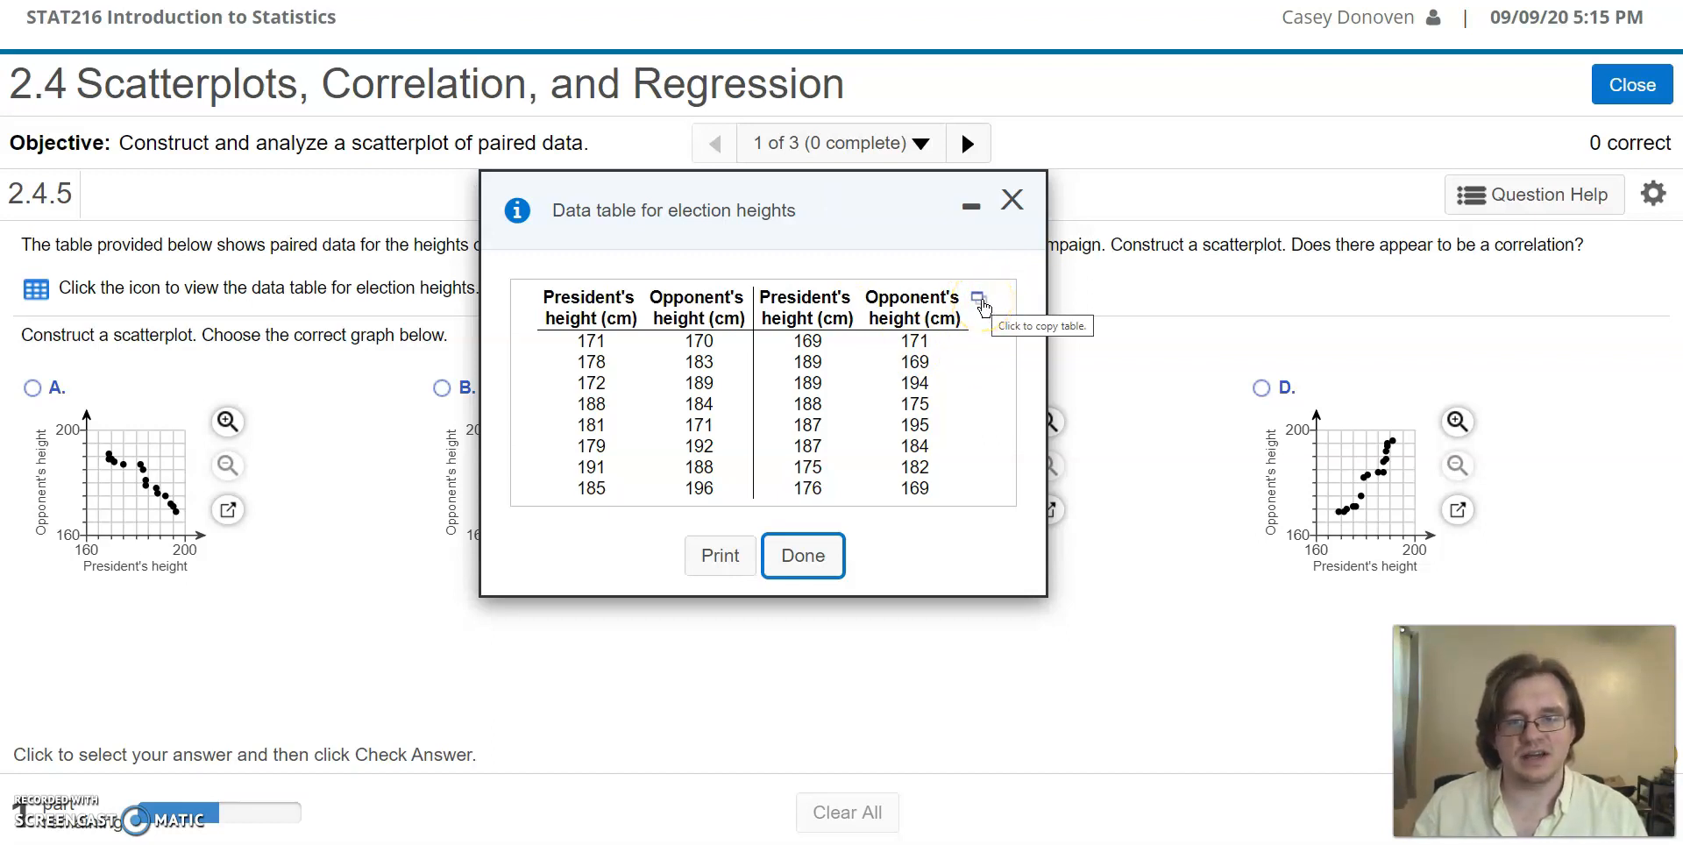
Step: Try to open the election heights table in StatCrunch in a maximized window
{"action": "left_click", "coordinate": [980, 299]}
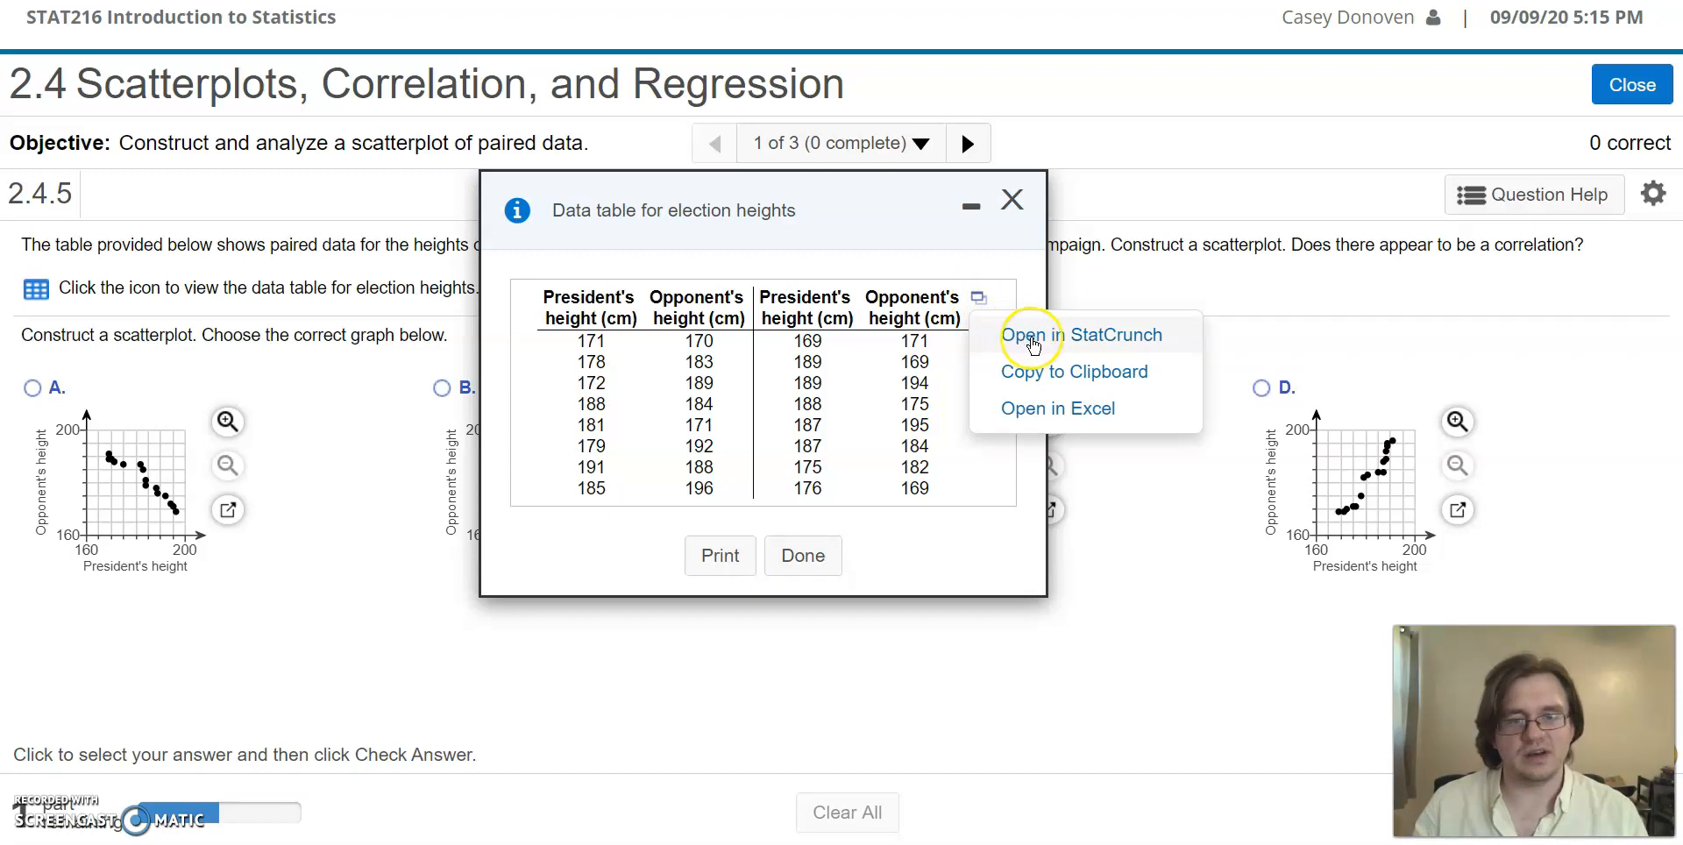
{"action": "left_click", "coordinate": [1182, 338]}
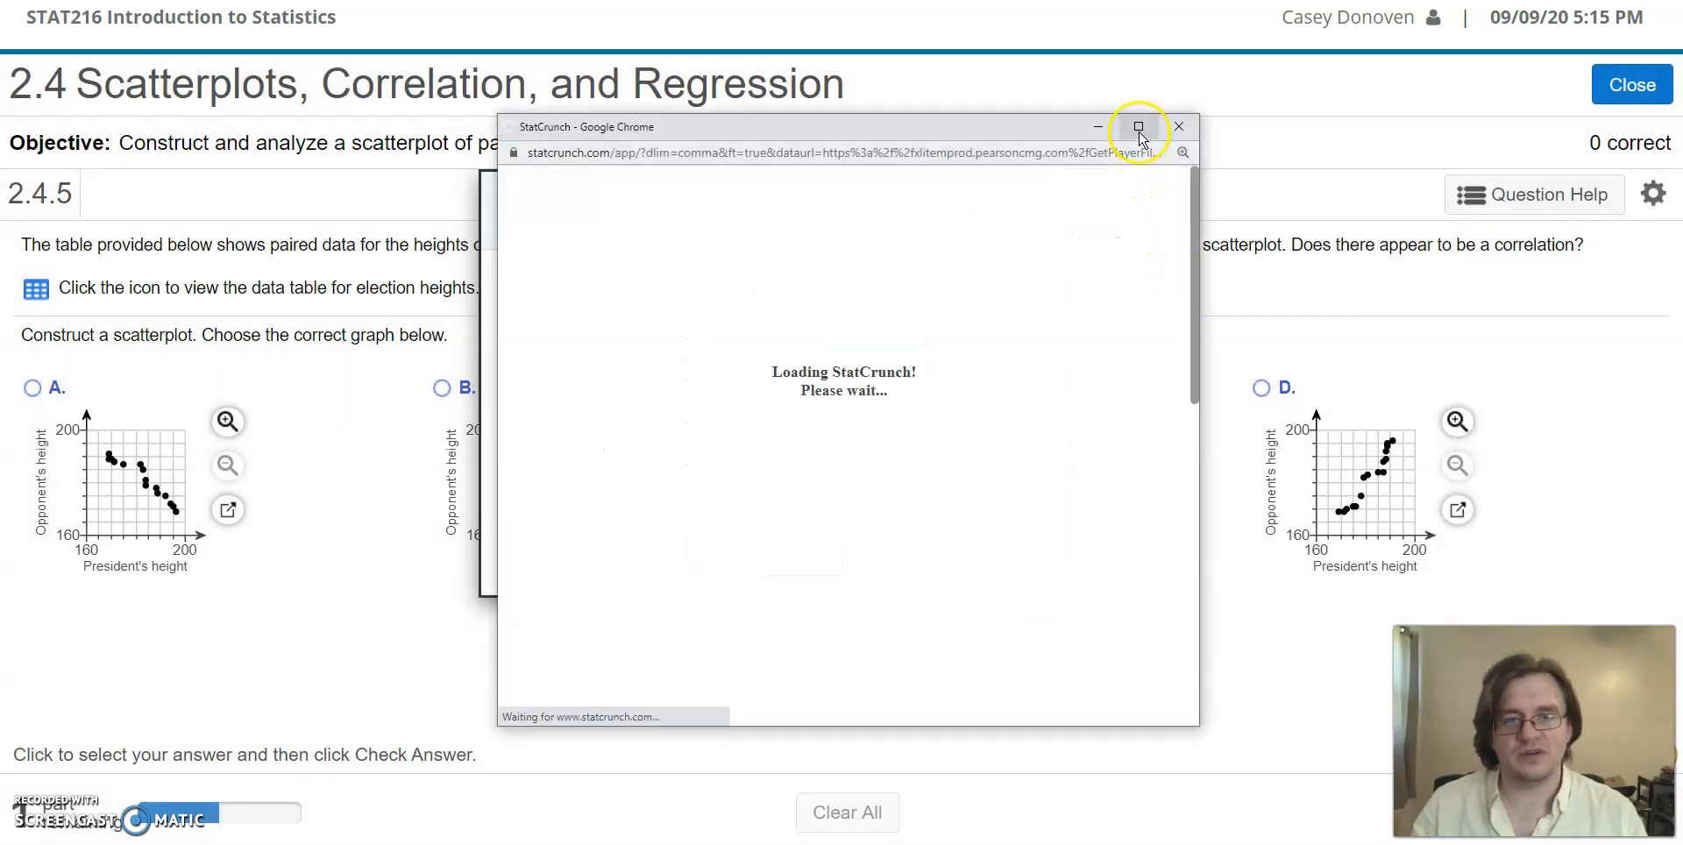
{"action": "left_click", "coordinate": [1139, 127]}
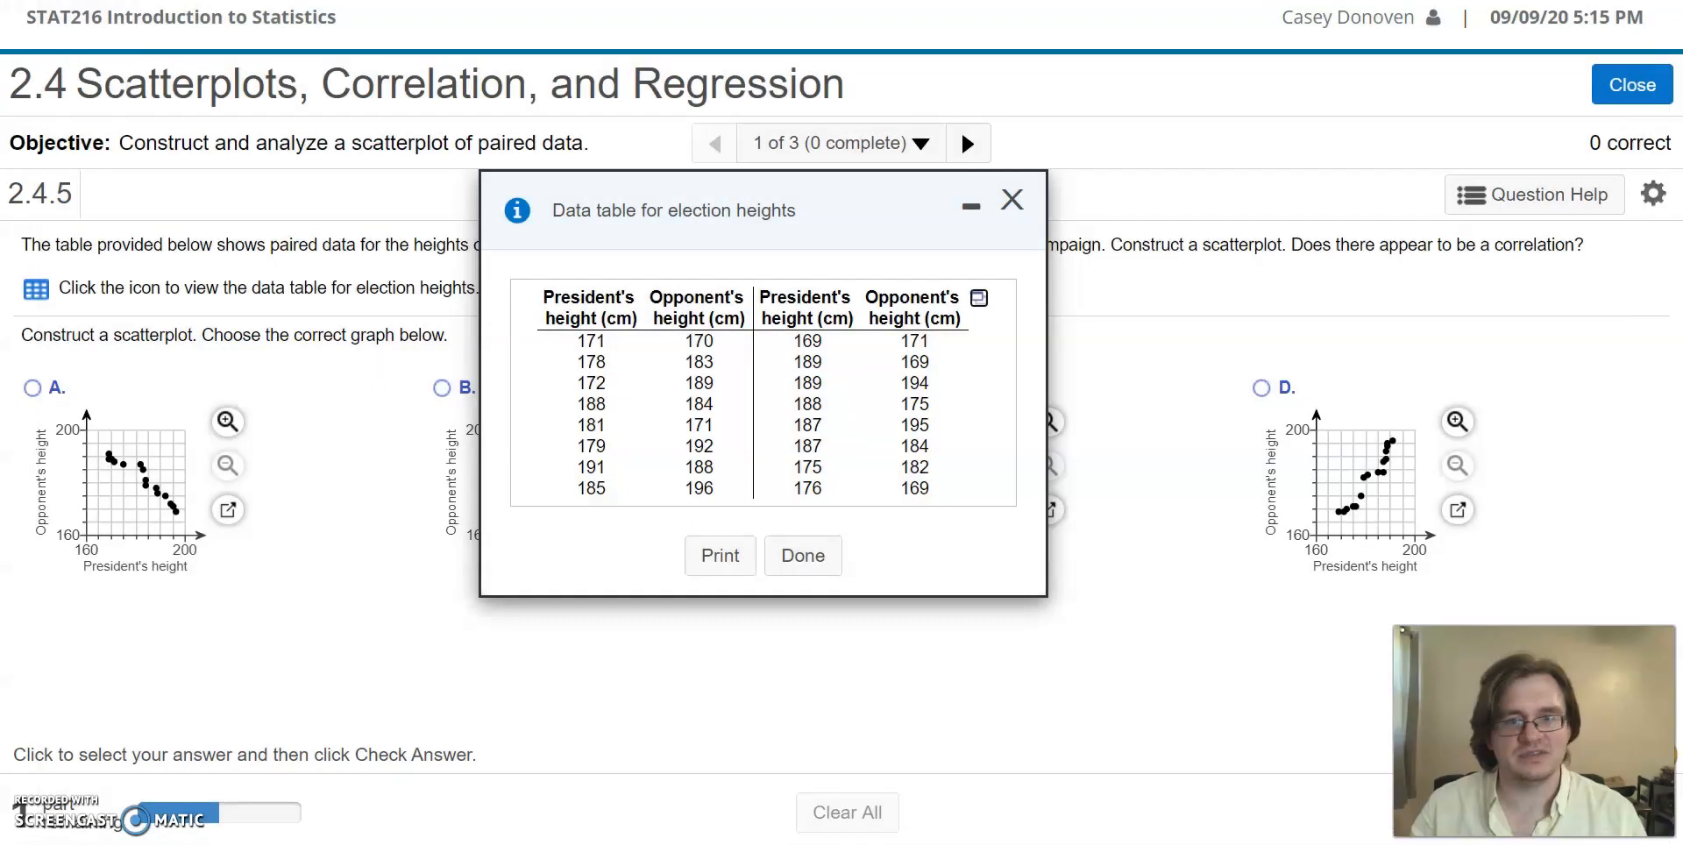
Step: Send the election heights table to StatCrunch again from the question and maximize the new window
{"action": "left_click", "coordinate": [979, 297]}
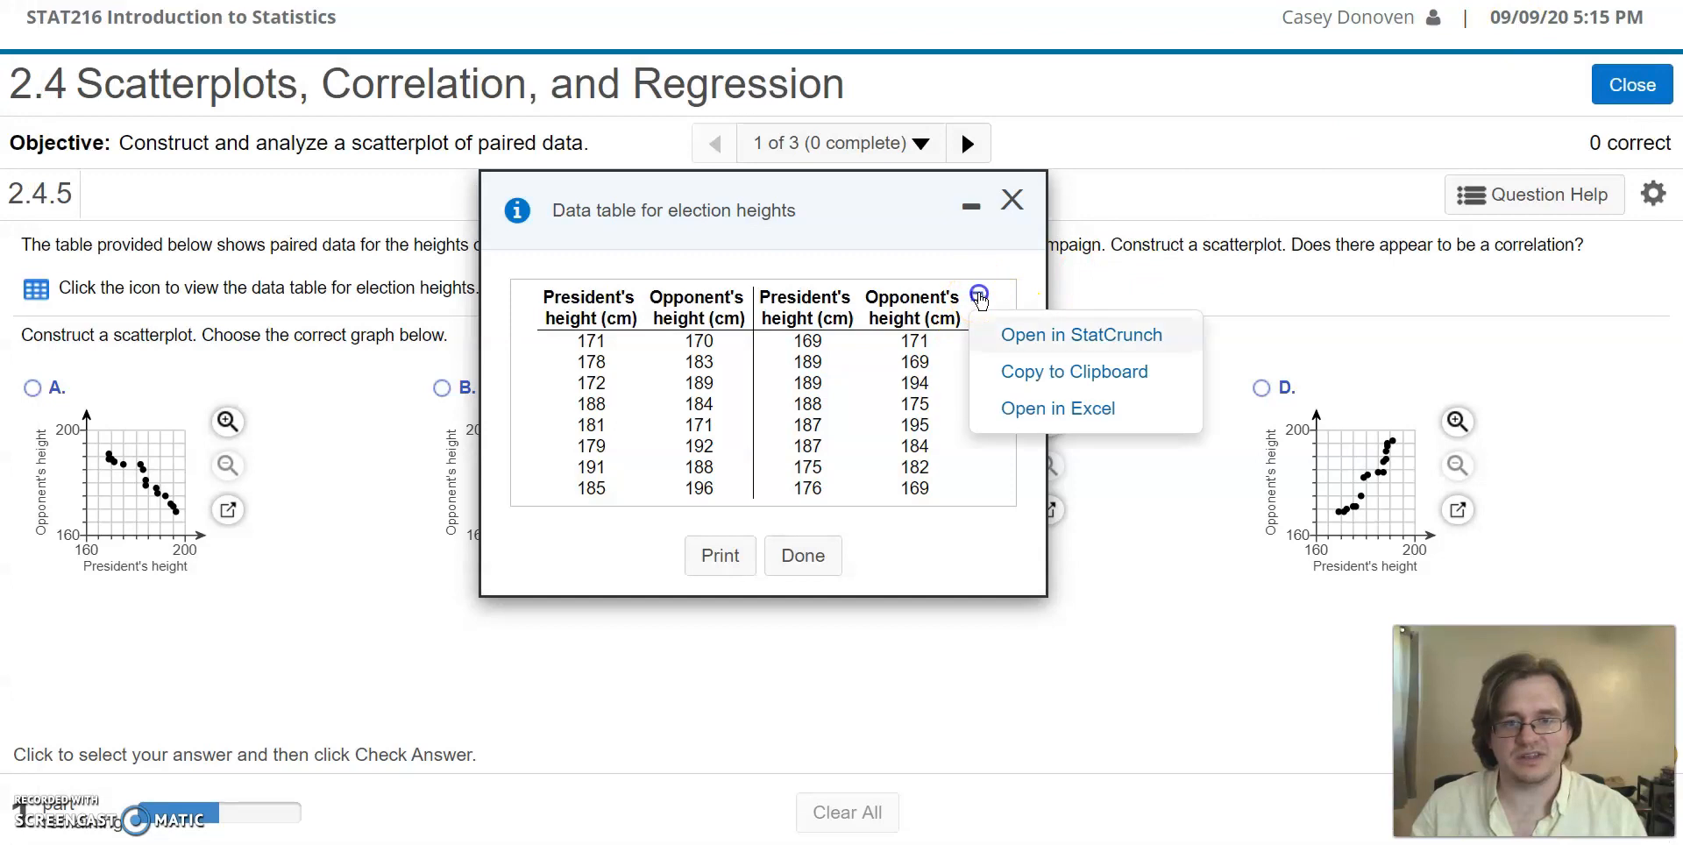
{"action": "left_click", "coordinate": [1061, 337]}
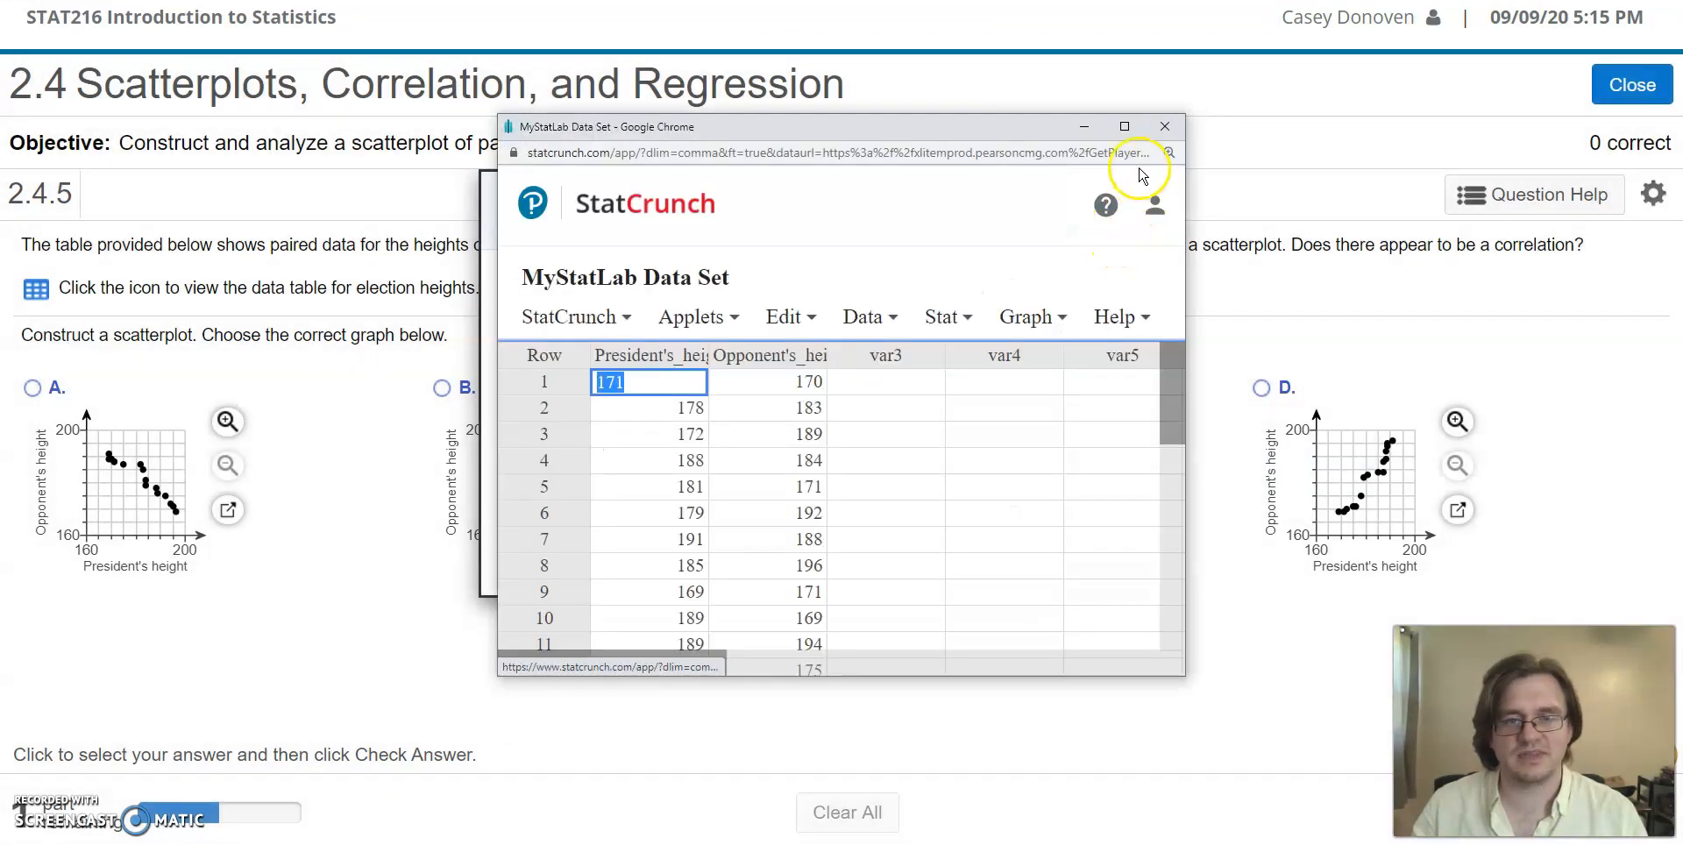
{"action": "left_click", "coordinate": [1125, 126]}
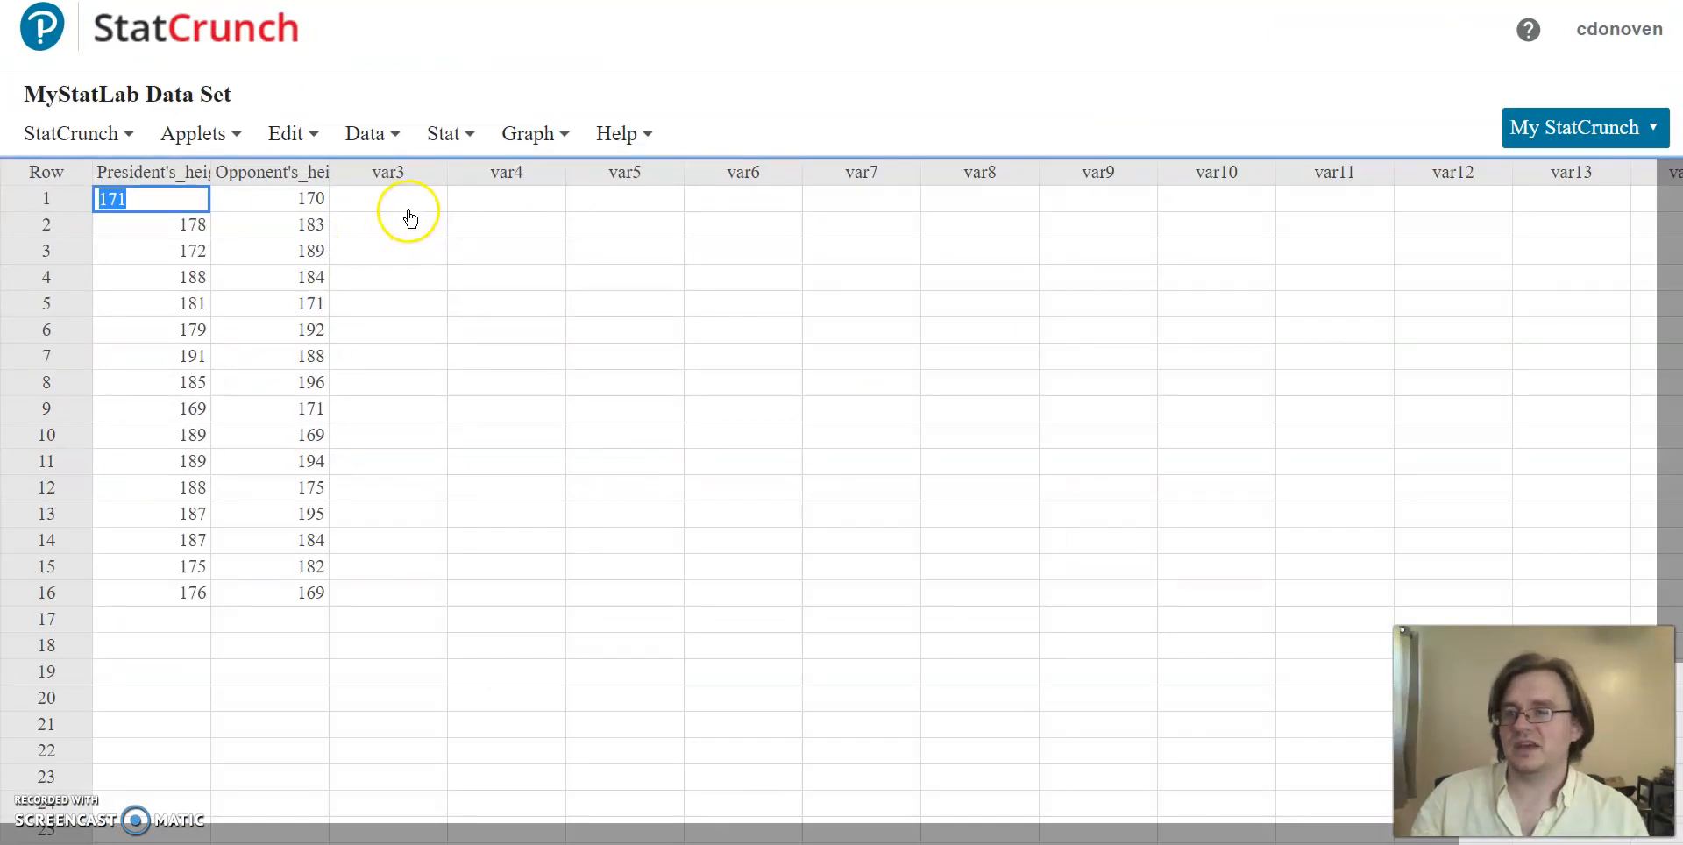
Step: Widen the President's height and Opponent's height columns to fit their full headings
{"action": "left_click", "coordinate": [413, 200]}
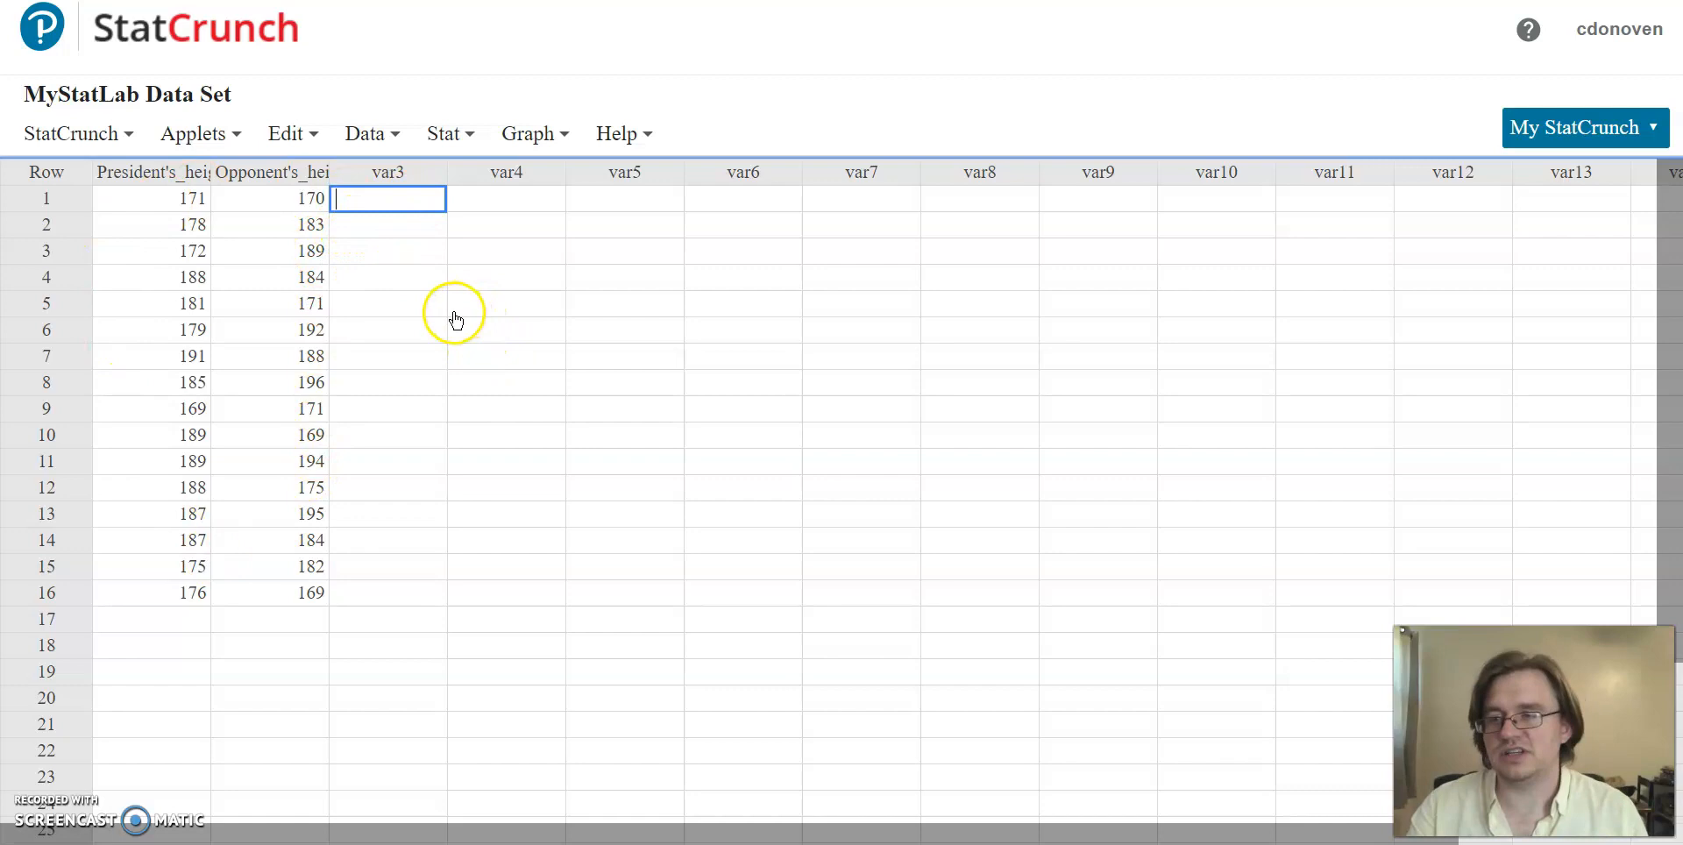
{"action": "left_click_drag", "start_coordinate": [213, 171], "coordinate": [274, 172]}
{"action": "left_click_drag", "start_coordinate": [393, 172], "coordinate": [470, 171]}
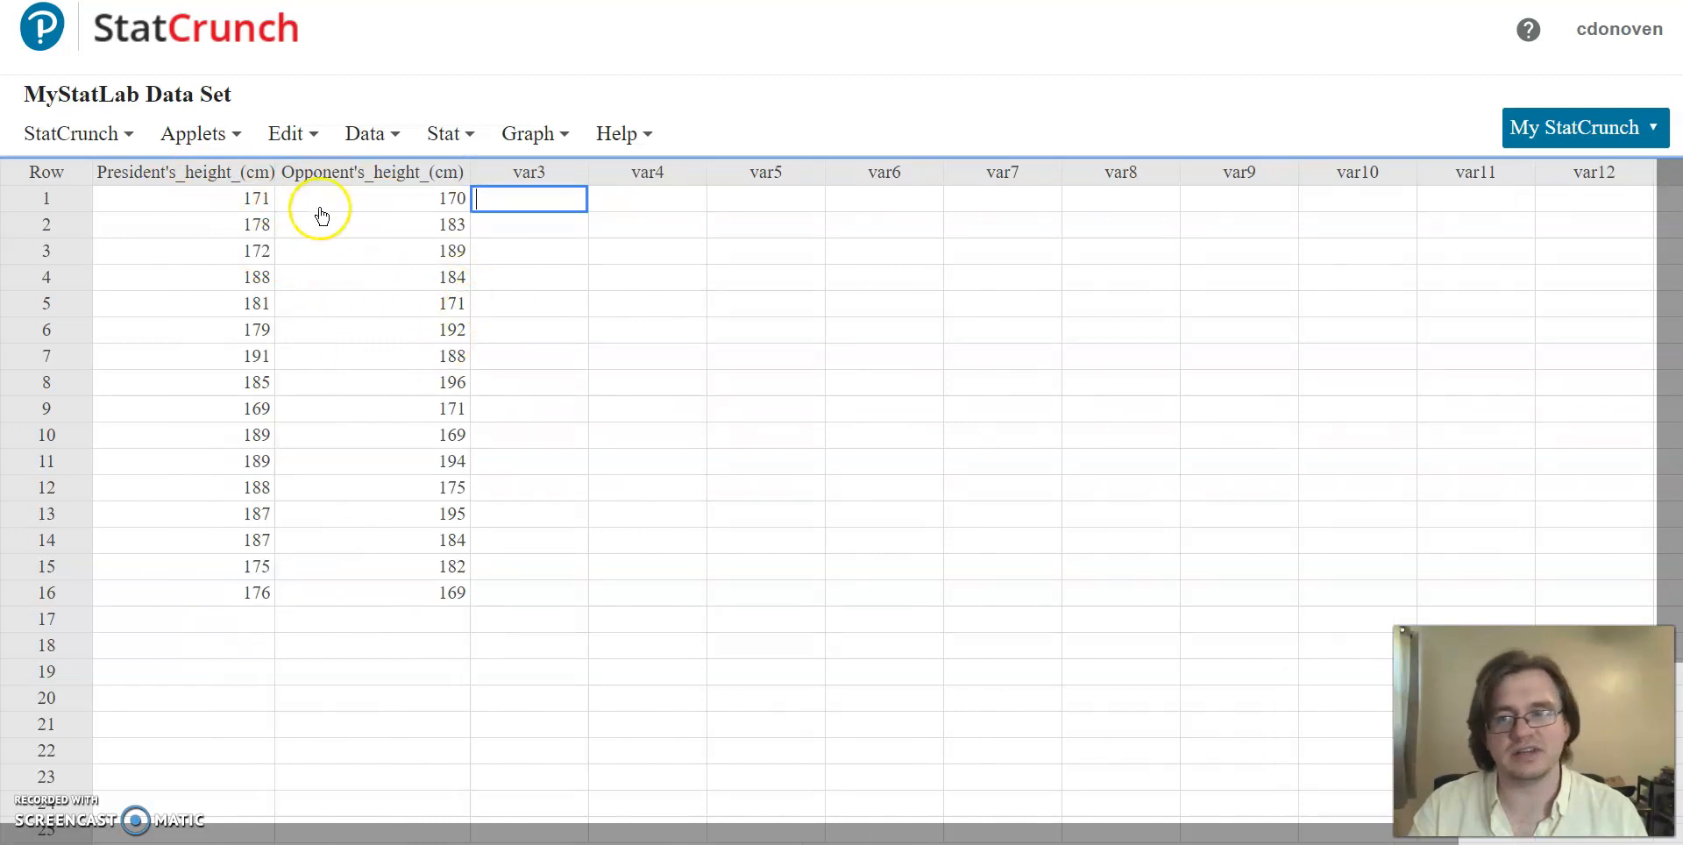
Step: Open the Correlation by eye applet and choose the data table as its data source
{"action": "left_click", "coordinate": [230, 144]}
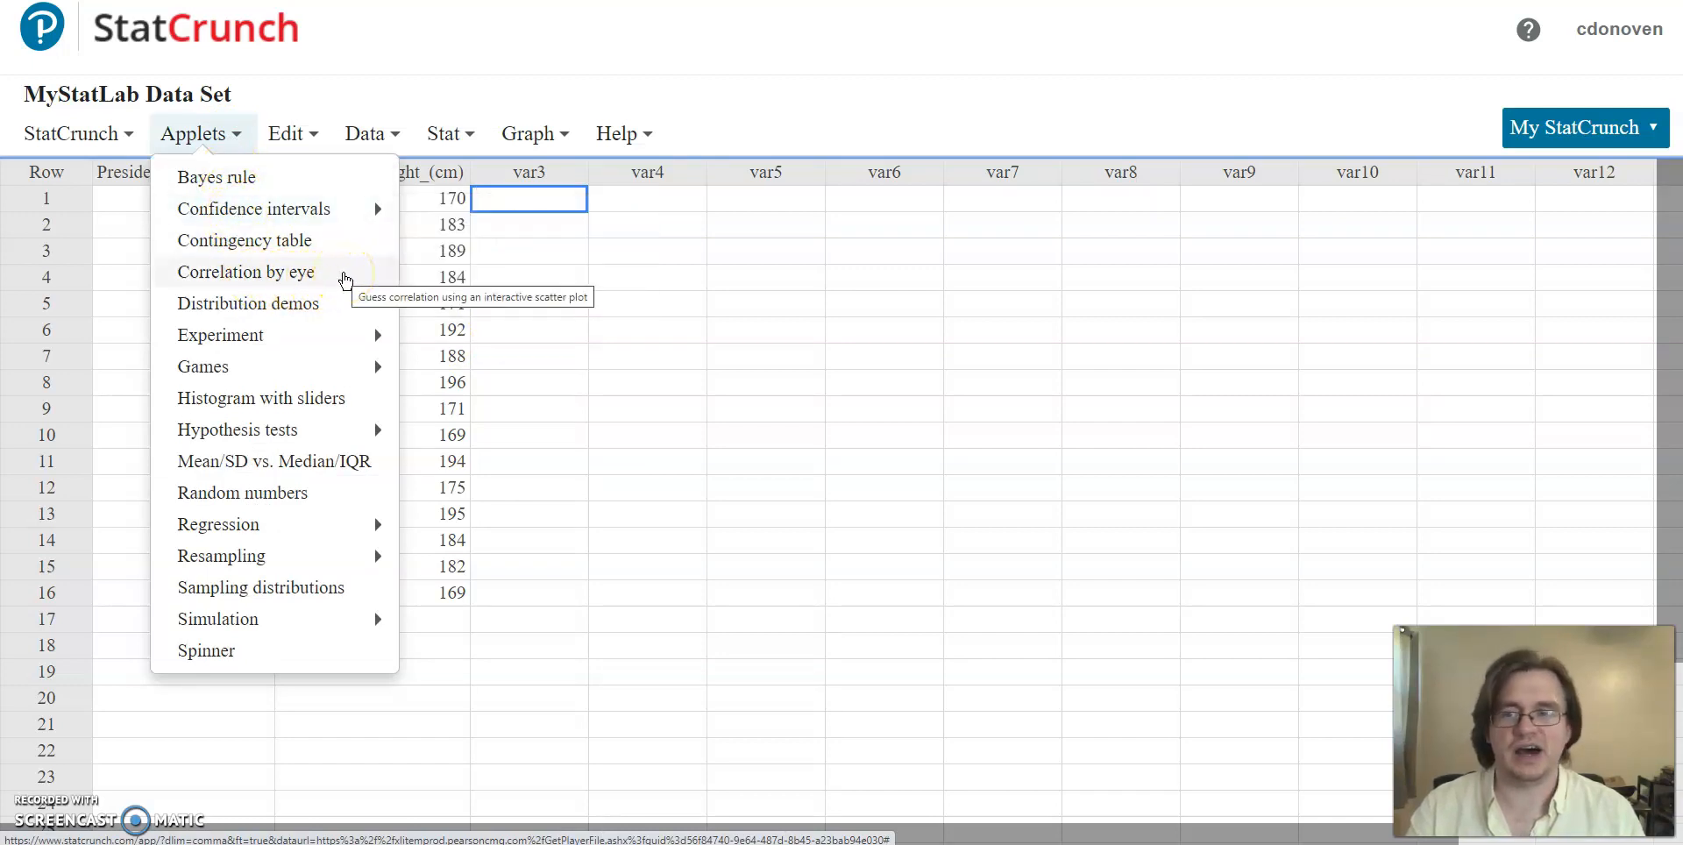
{"action": "left_click", "coordinate": [345, 279]}
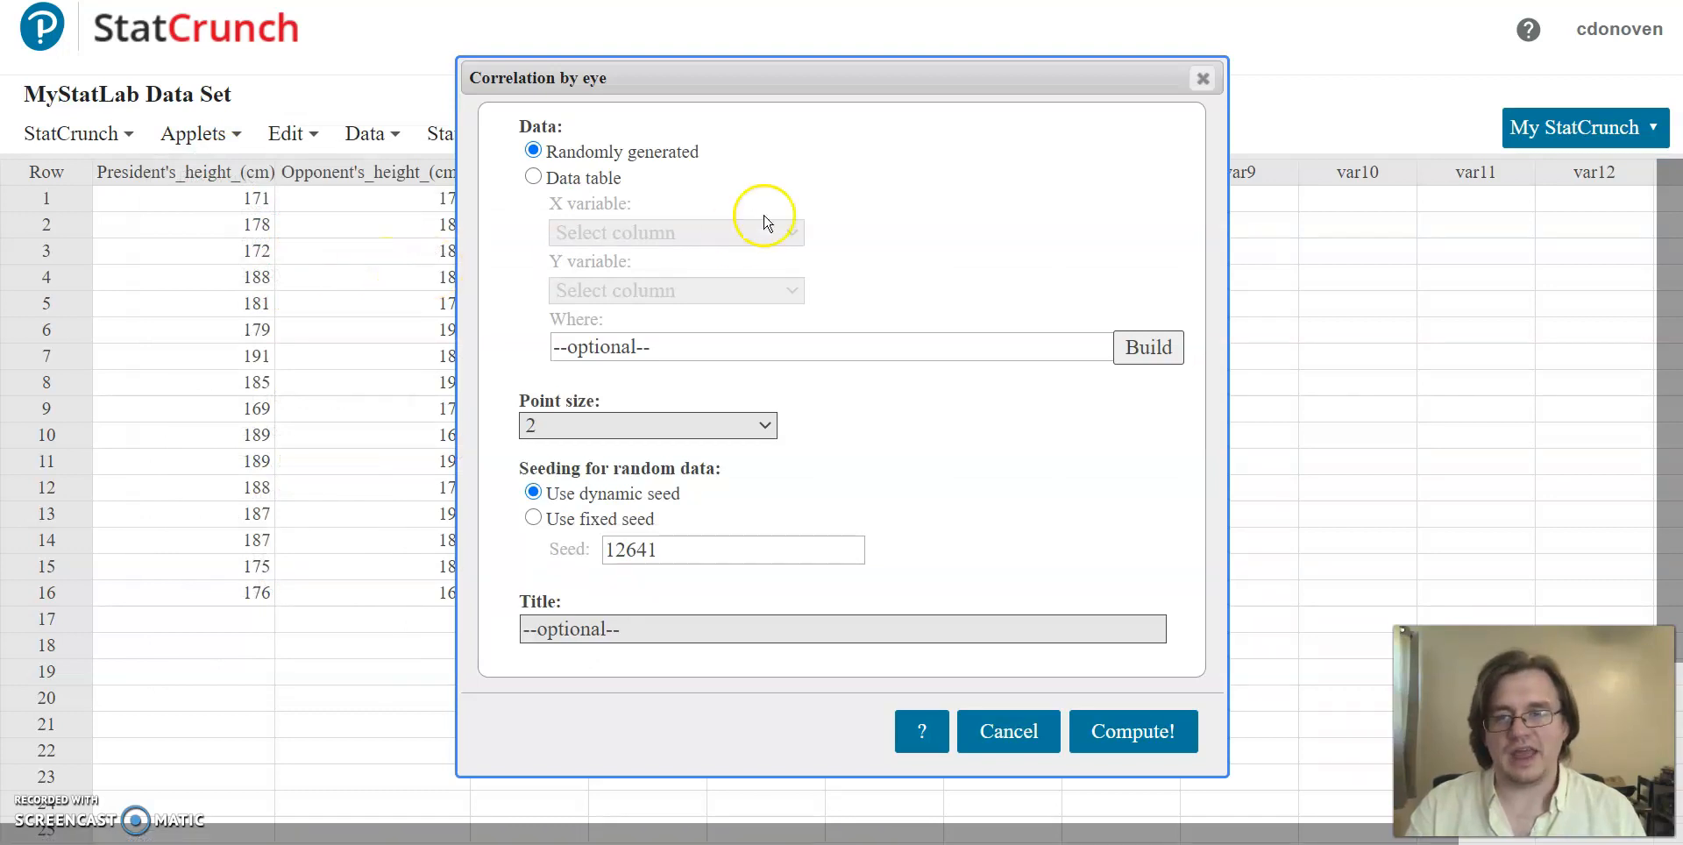
{"action": "left_click_drag", "start_coordinate": [878, 101], "coordinate": [884, 64]}
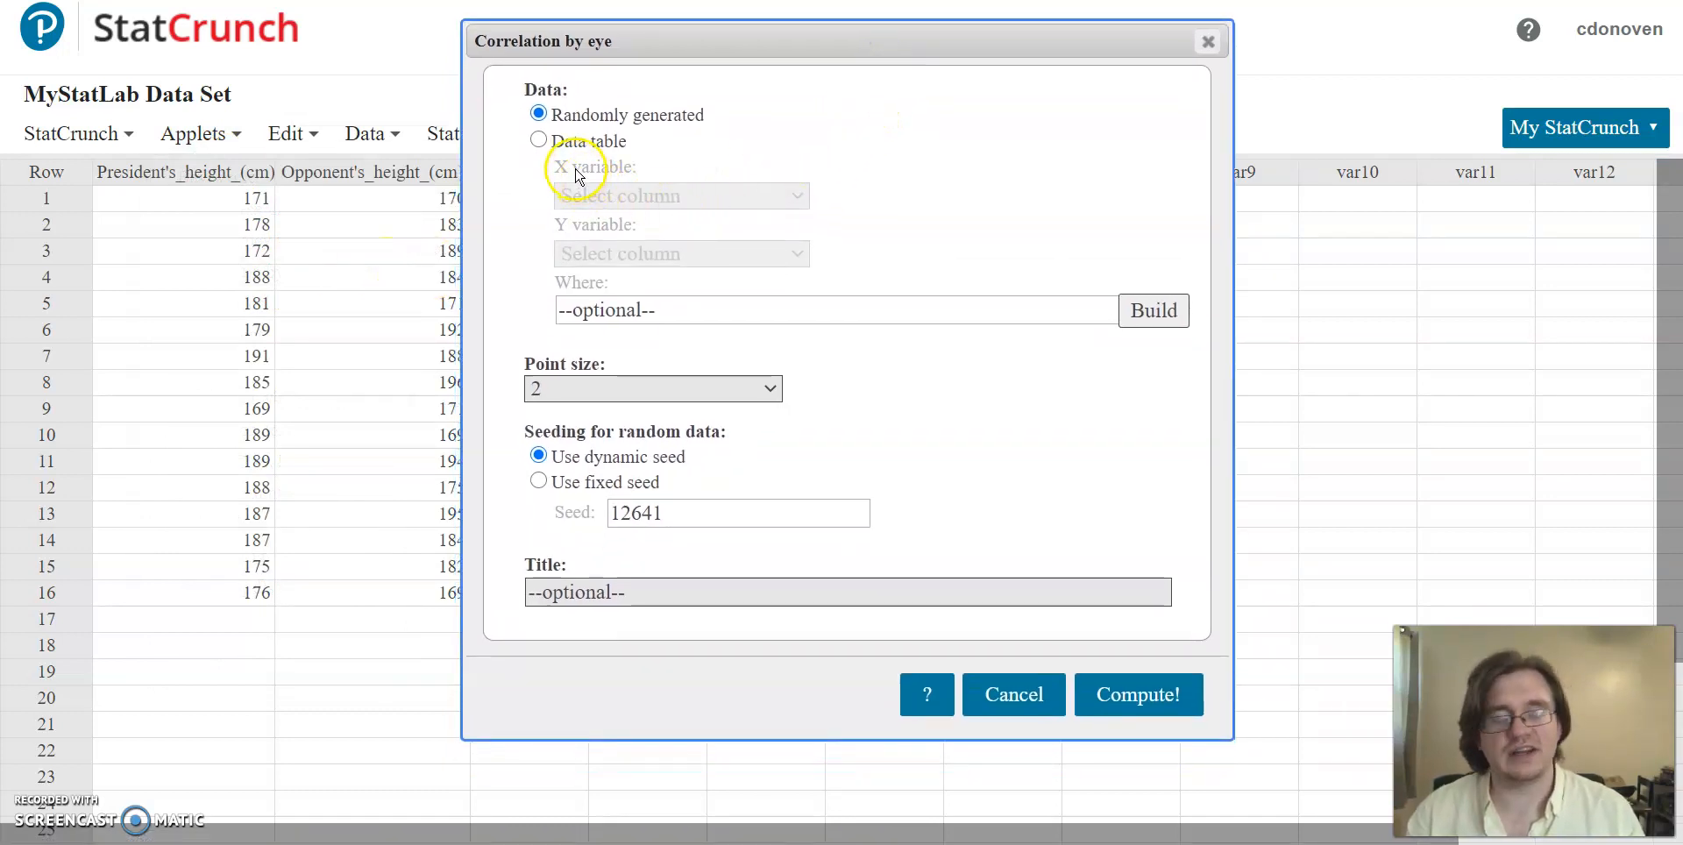
{"action": "left_click", "coordinate": [538, 141]}
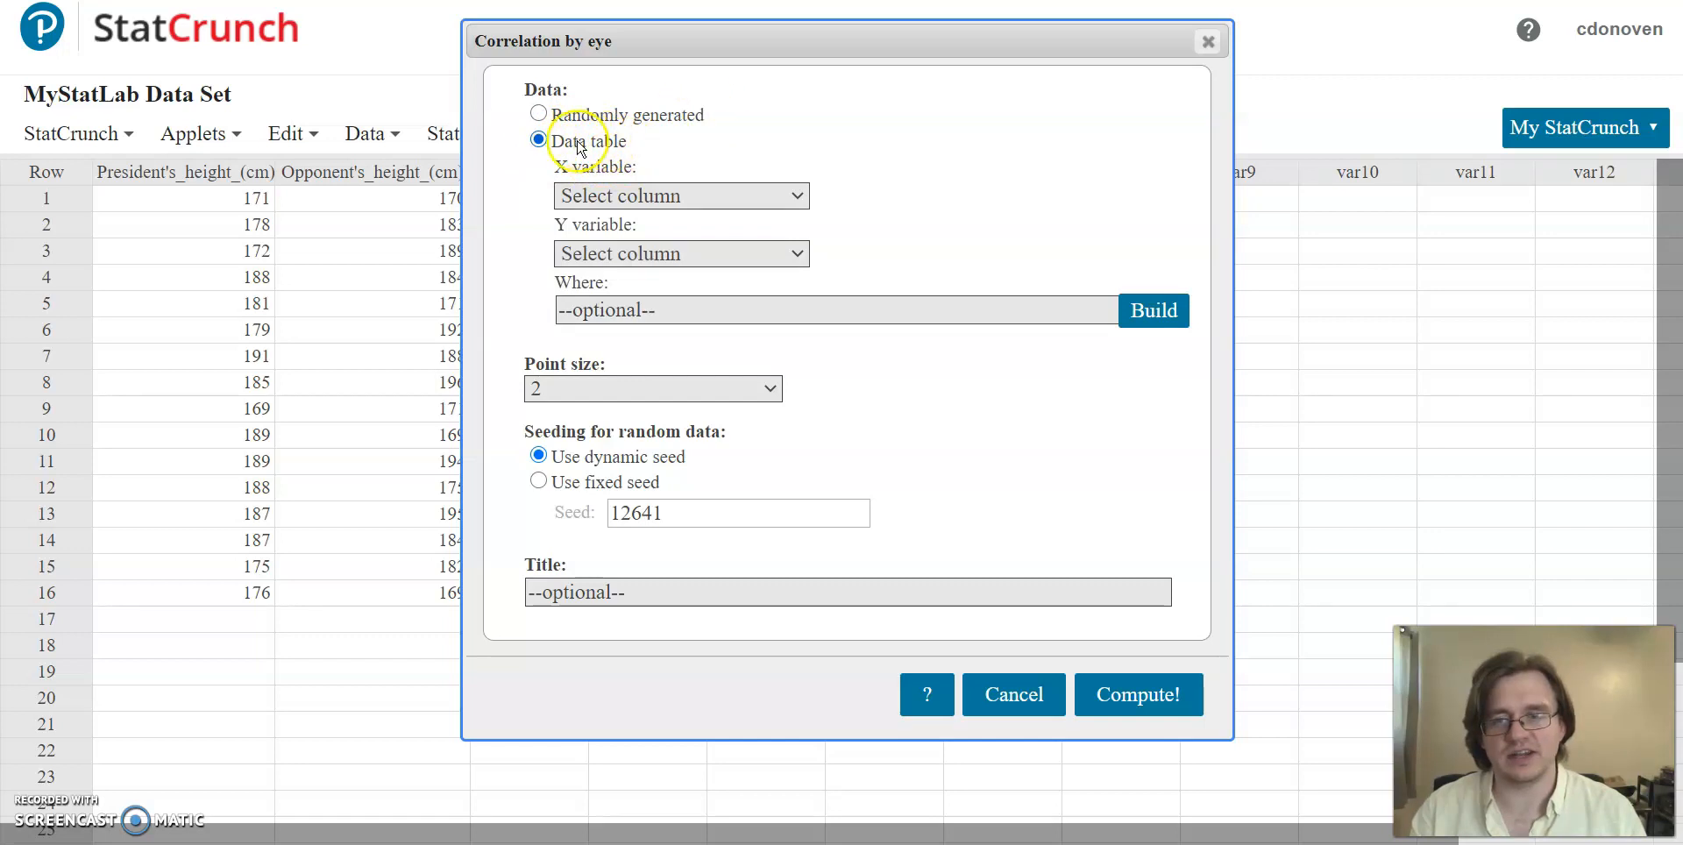
Step: Plot President's_height_(cm) as the X variable against Opponent's_height_(cm) as Y, and move the resulting plot window over the data table
{"action": "left_click", "coordinate": [796, 197]}
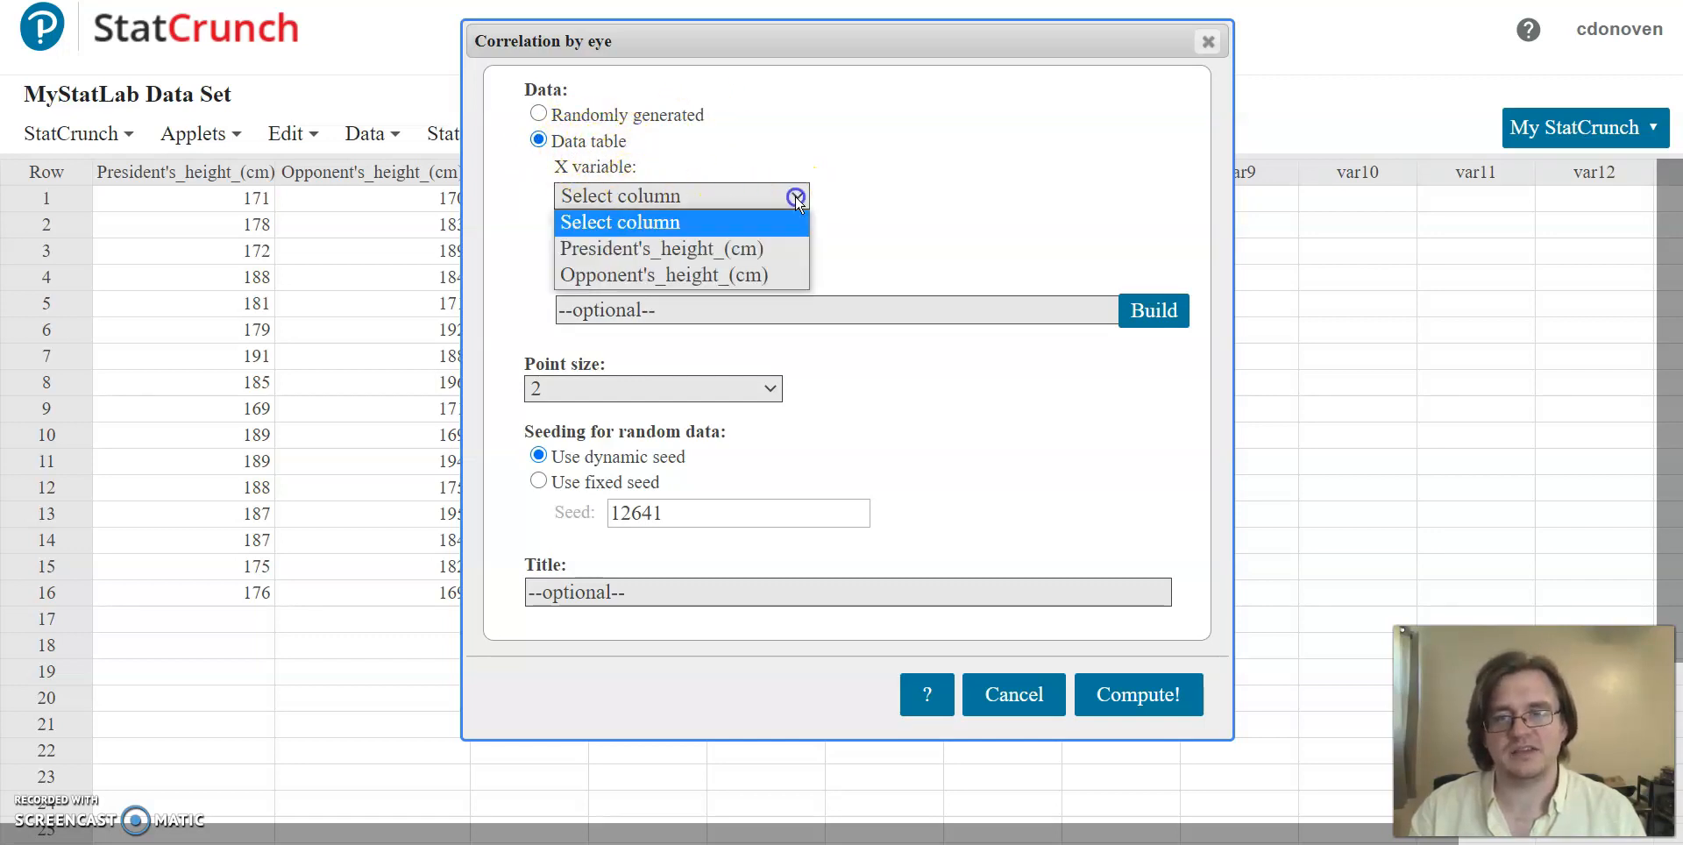
{"action": "left_click", "coordinate": [772, 249]}
{"action": "left_click", "coordinate": [796, 254]}
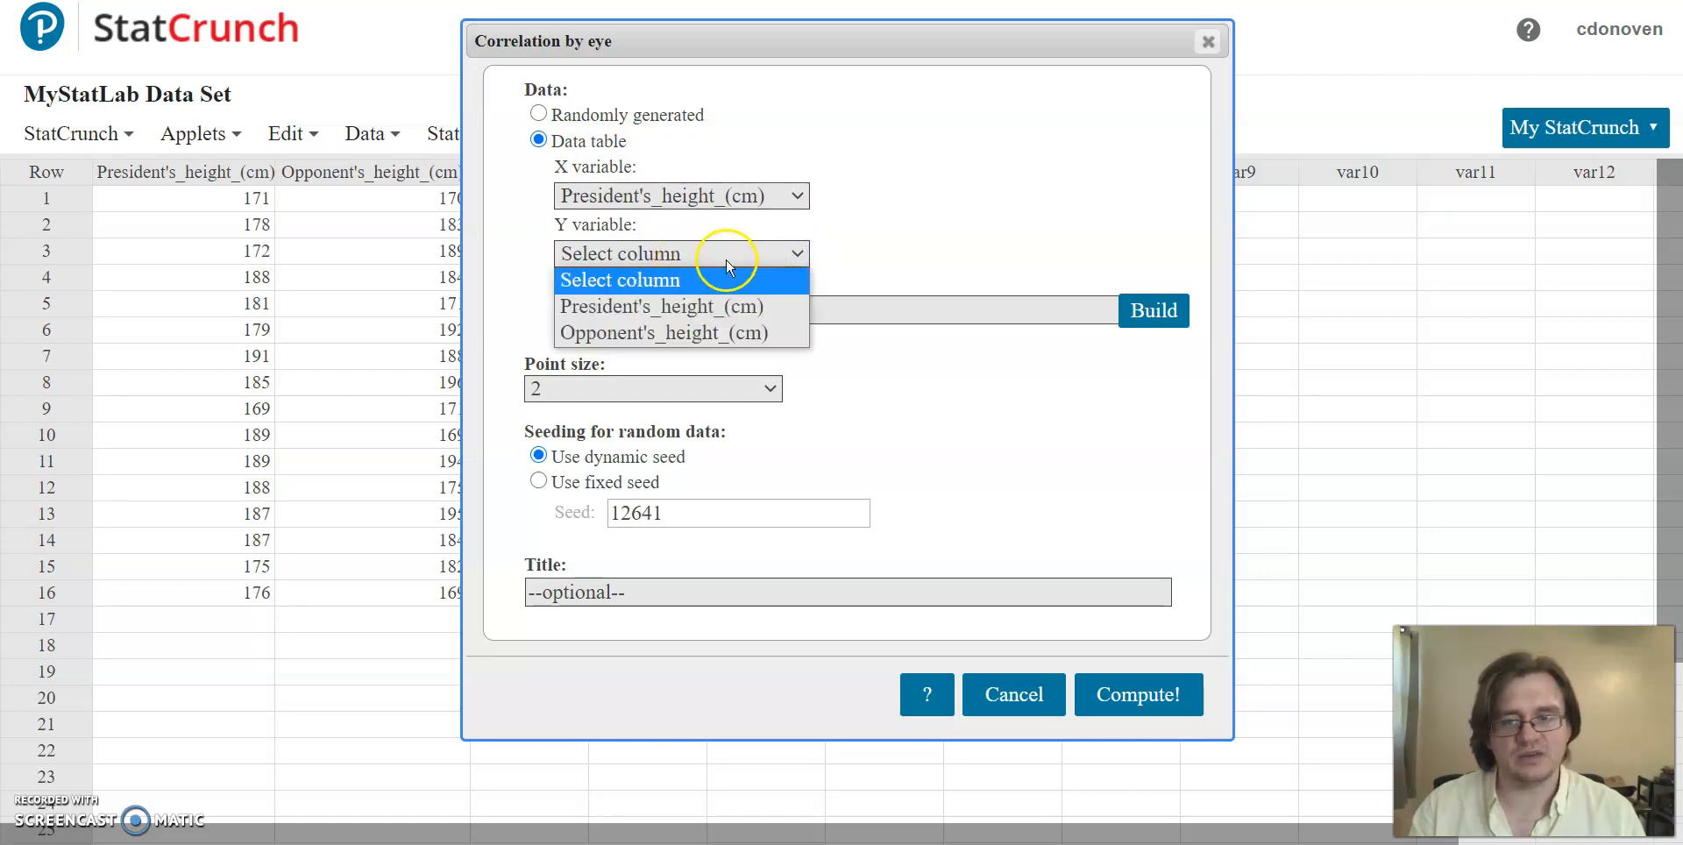
{"action": "left_click", "coordinate": [766, 335]}
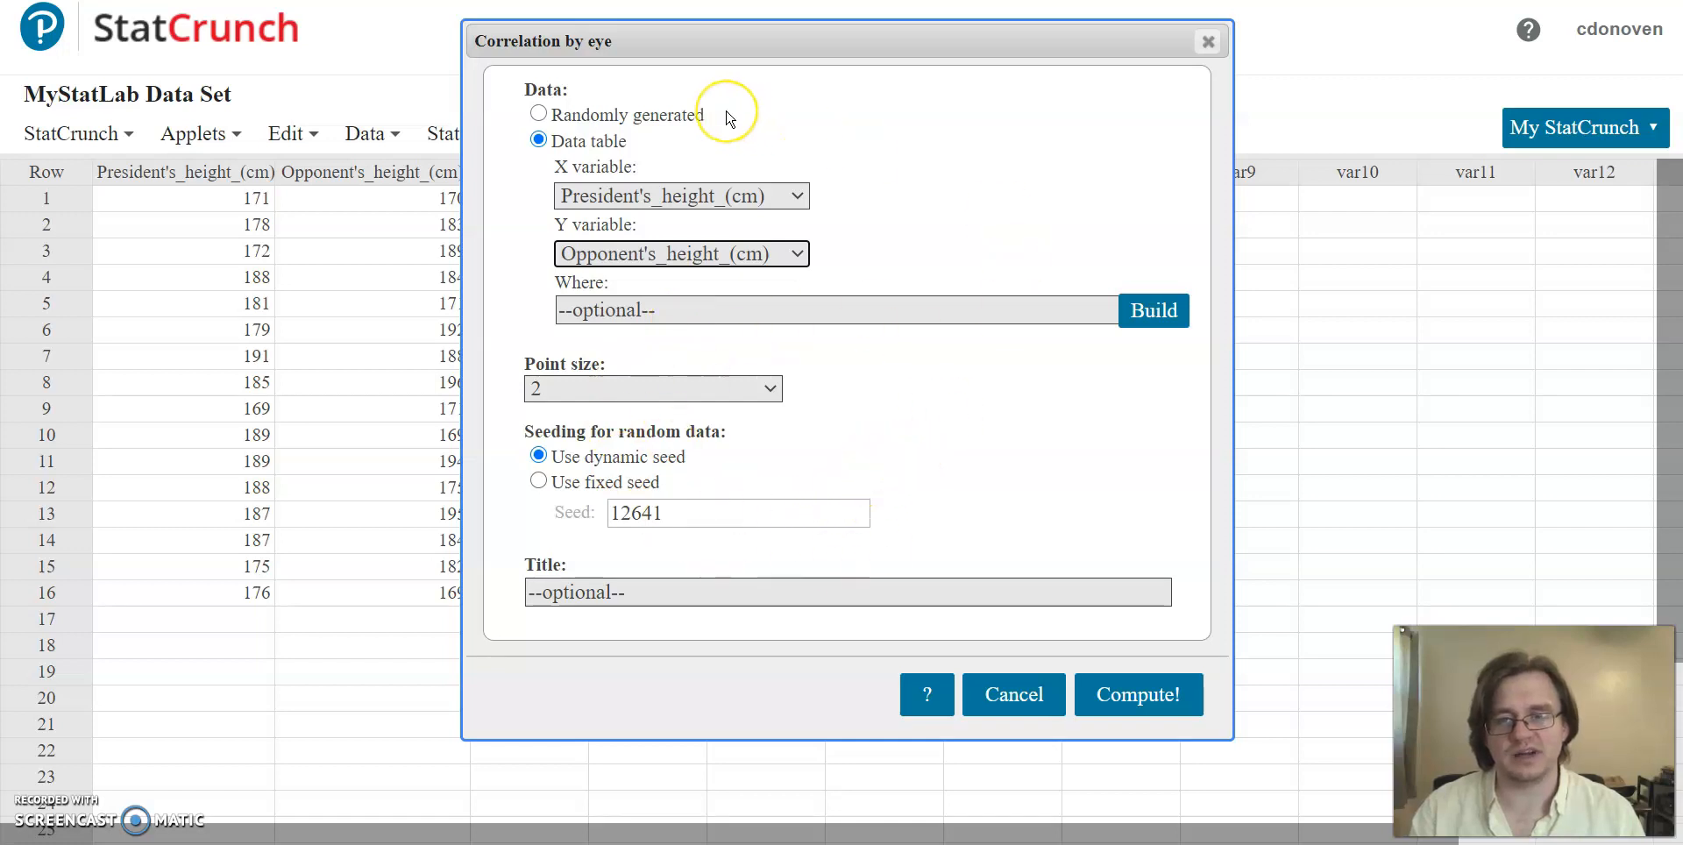
{"action": "left_click", "coordinate": [1151, 697]}
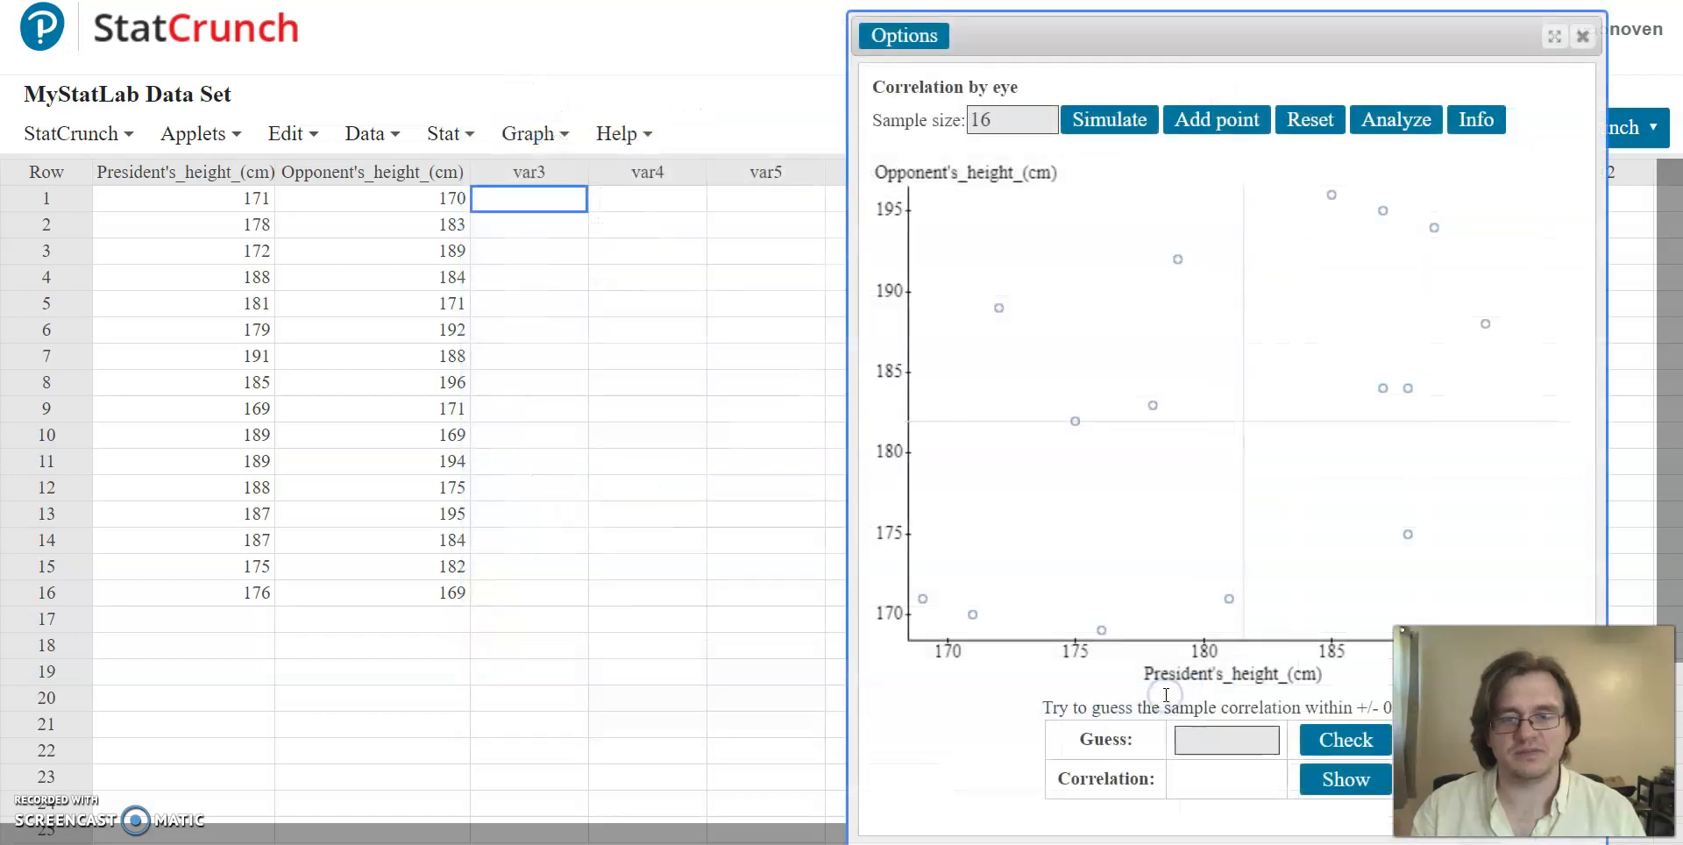
{"action": "left_click_drag", "start_coordinate": [1251, 38], "coordinate": [846, 50]}
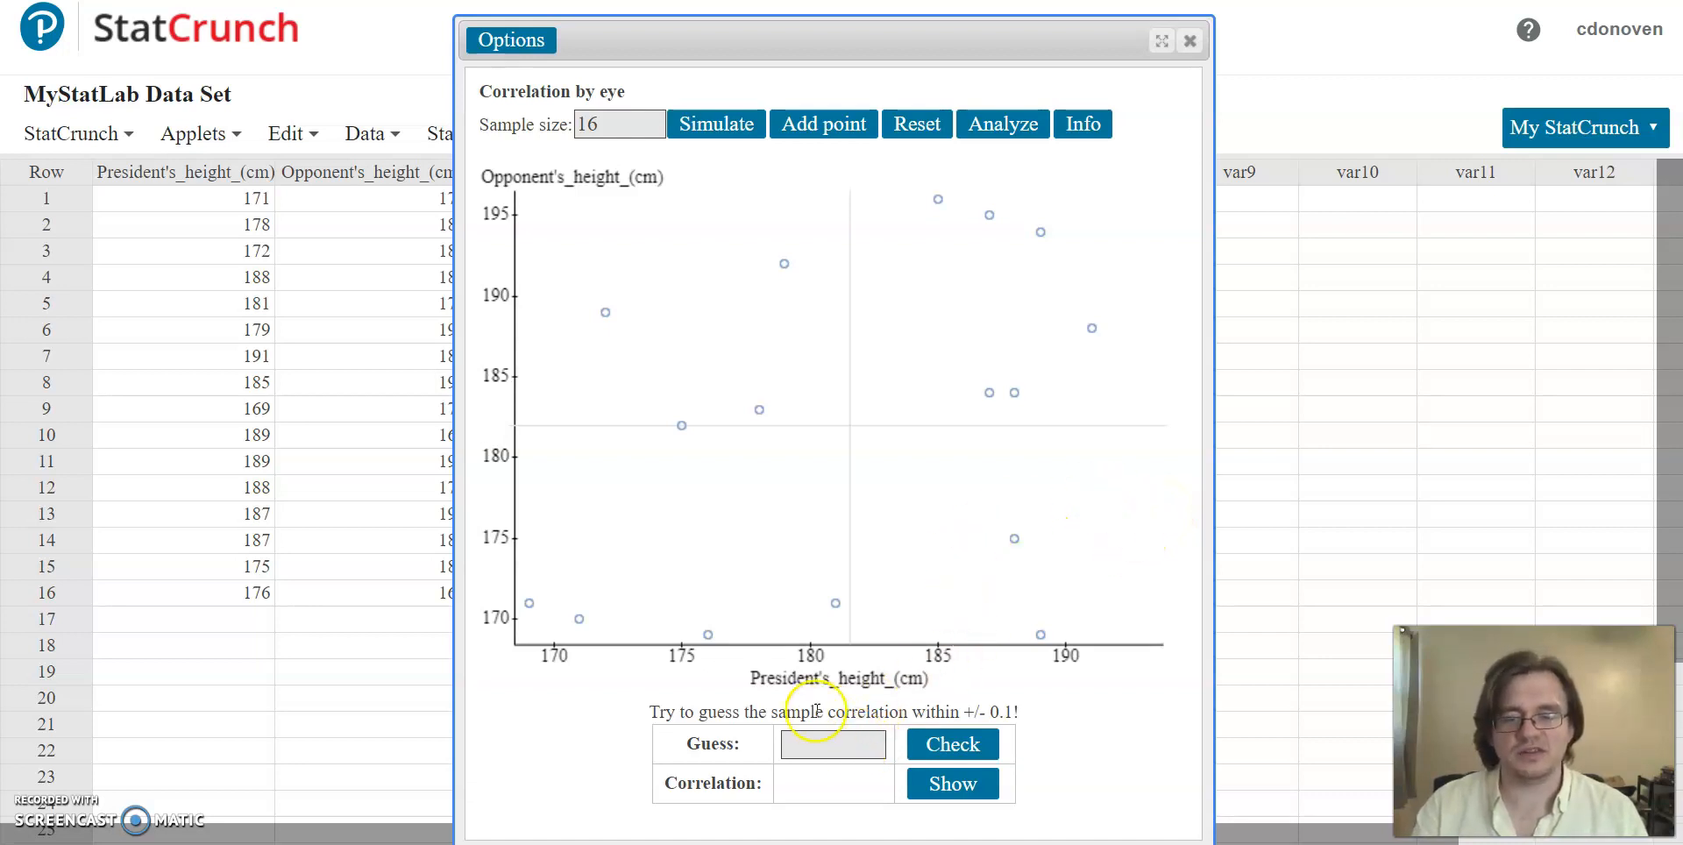
Step: Check a sample correlation guess of 0.1 against the scatterplot
{"action": "left_click_drag", "start_coordinate": [803, 710], "coordinate": [918, 712]}
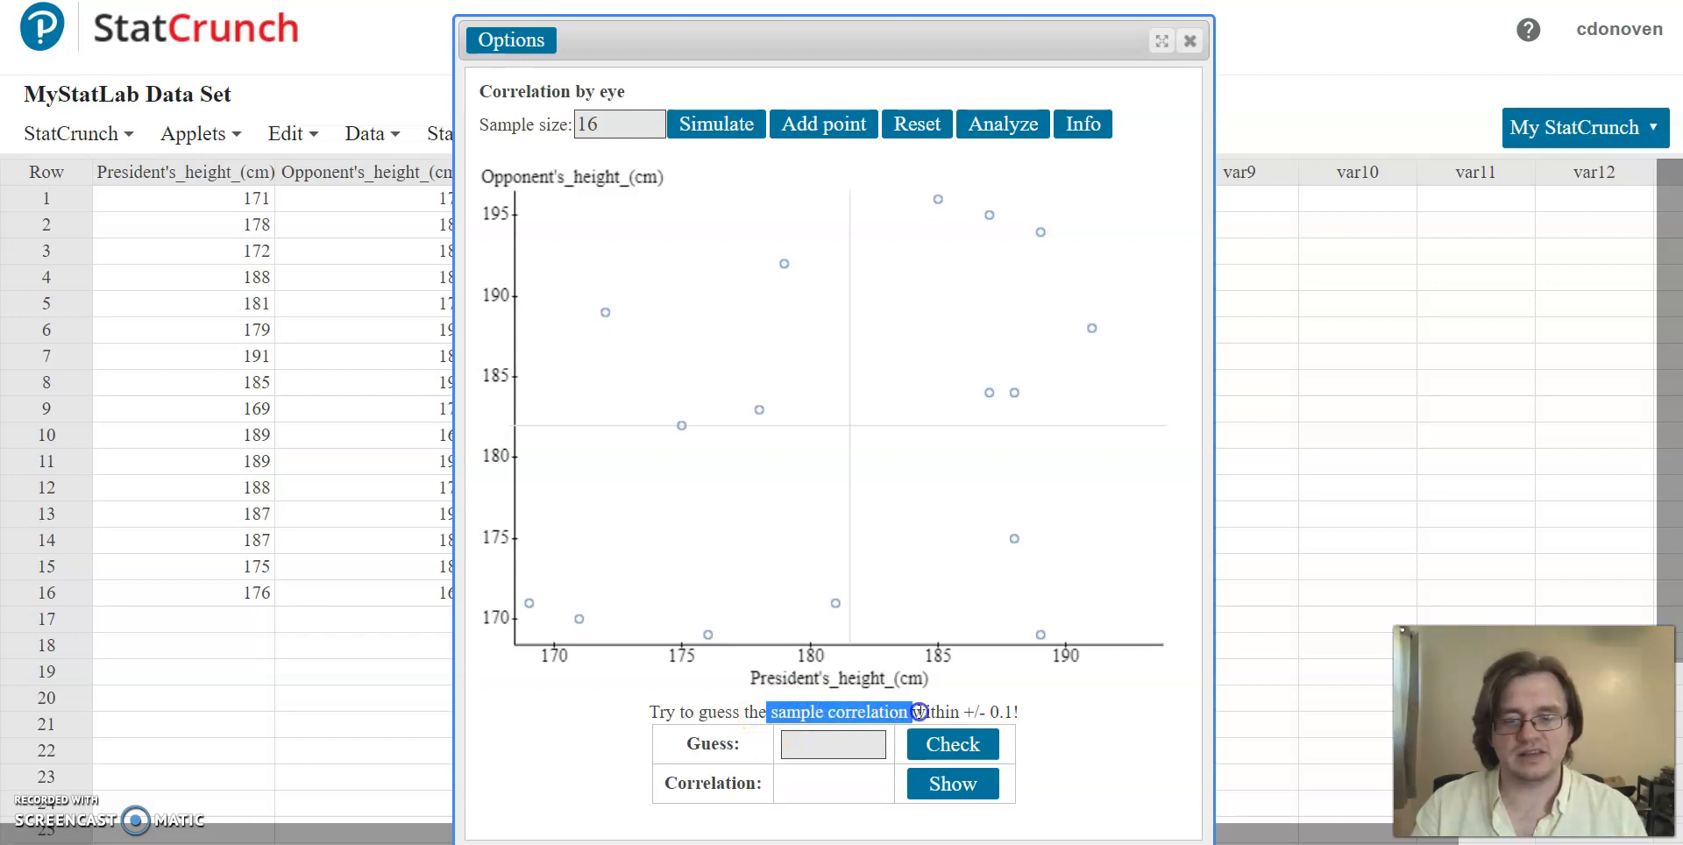
{"action": "left_click", "coordinate": [1107, 707]}
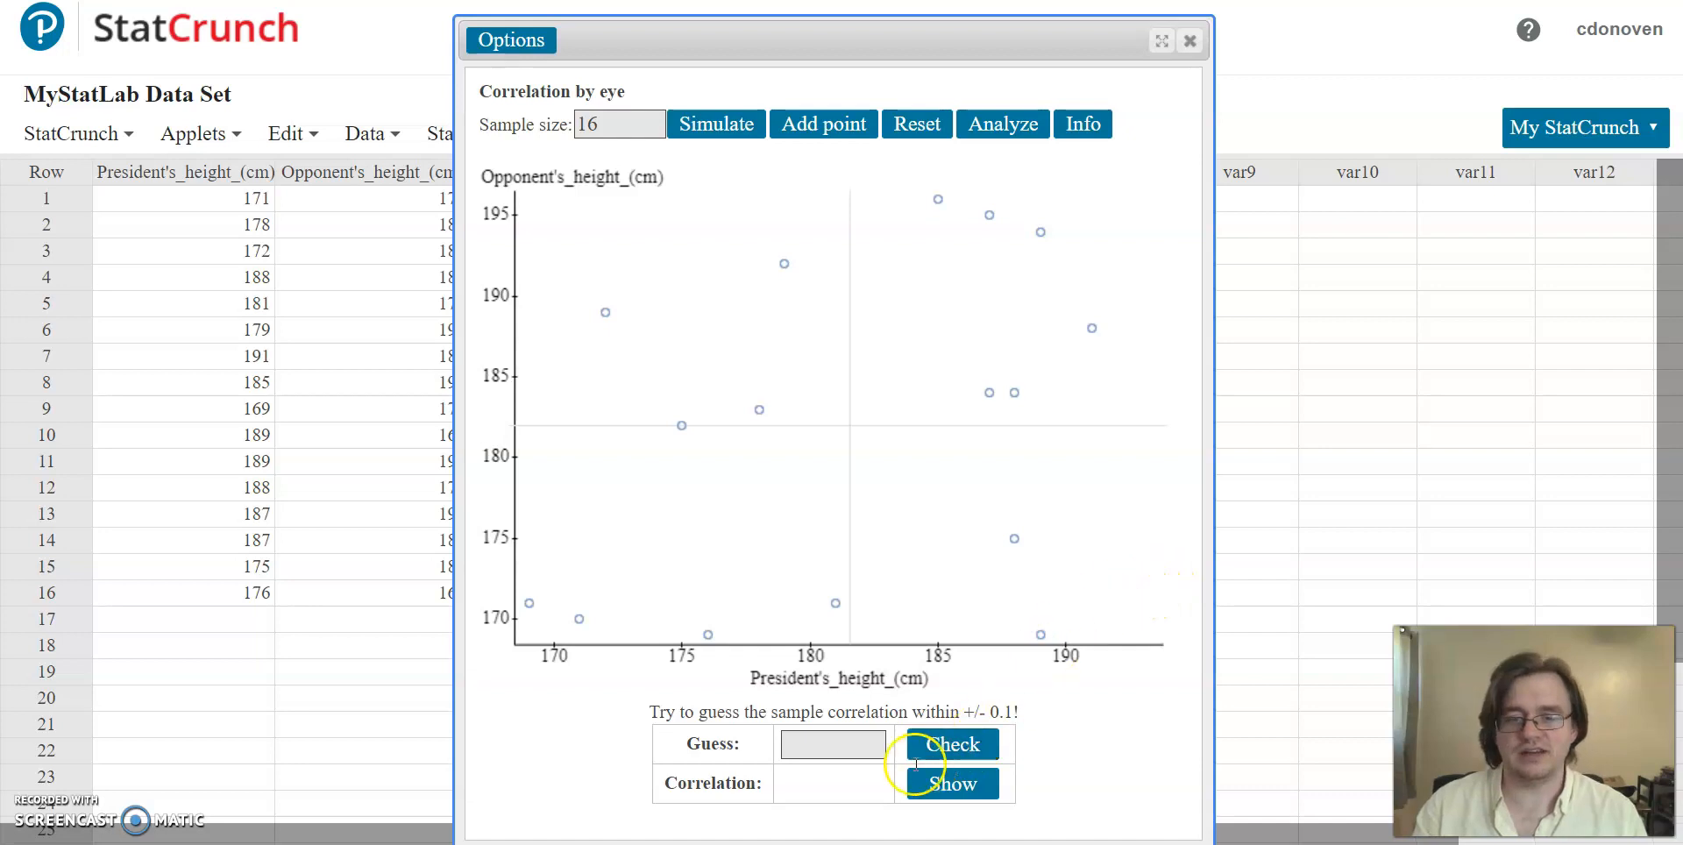
{"action": "left_click", "coordinate": [842, 746]}
{"action": "type", "text": "0.1"}
{"action": "left_click", "coordinate": [965, 747]}
{"action": "left_click", "coordinate": [800, 712]}
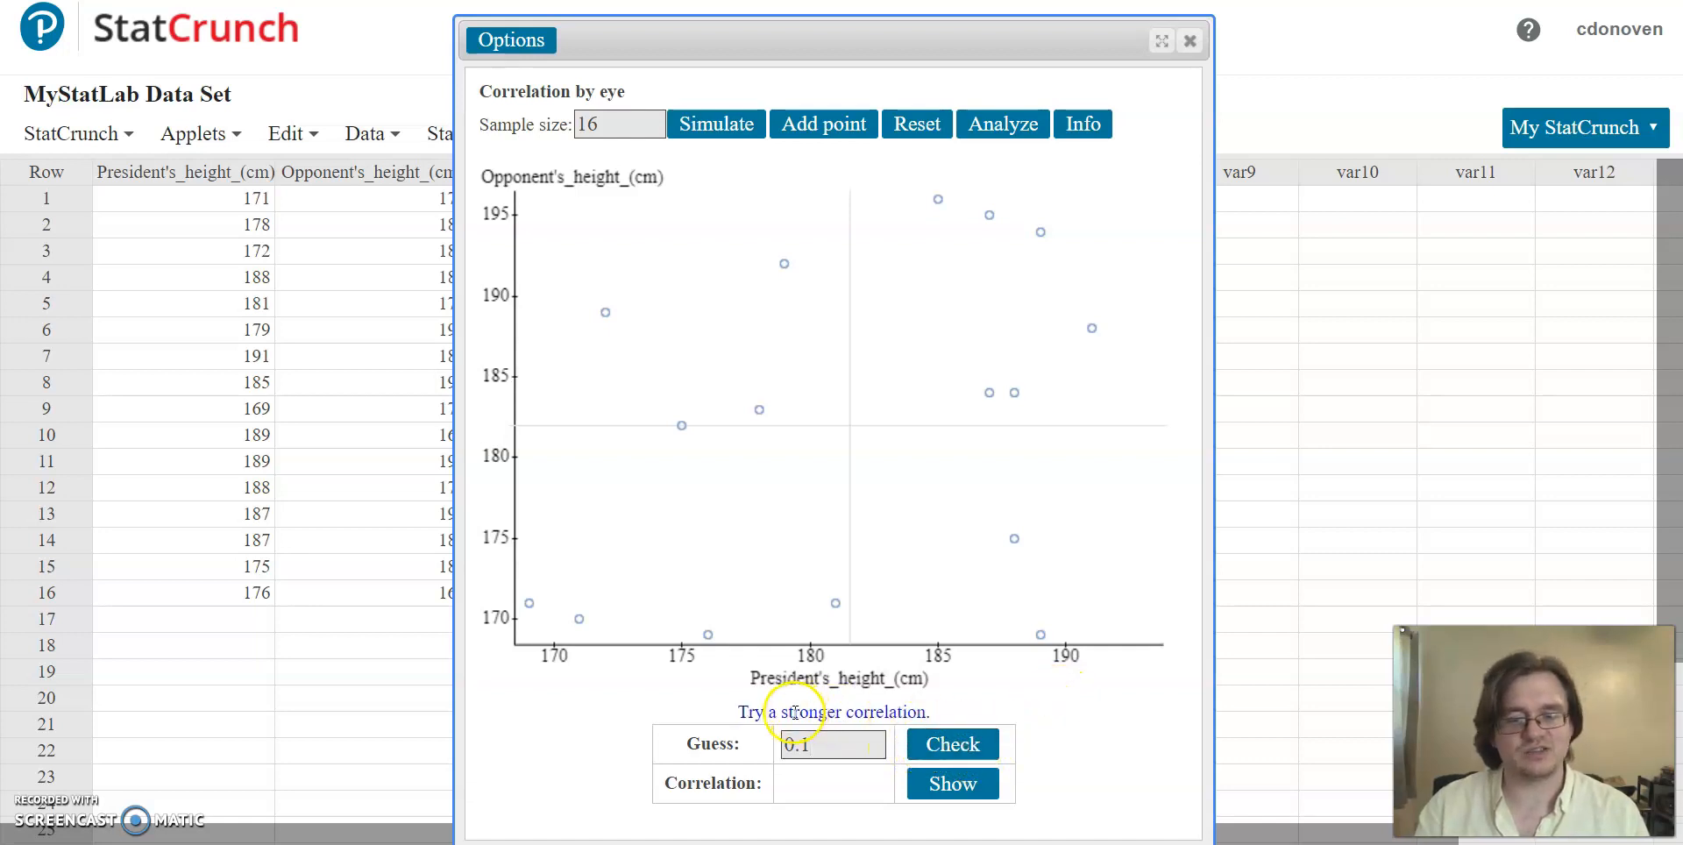
Step: Check a correlation guess of 0.2 and reveal the actual sample correlation
{"action": "left_click", "coordinate": [821, 744]}
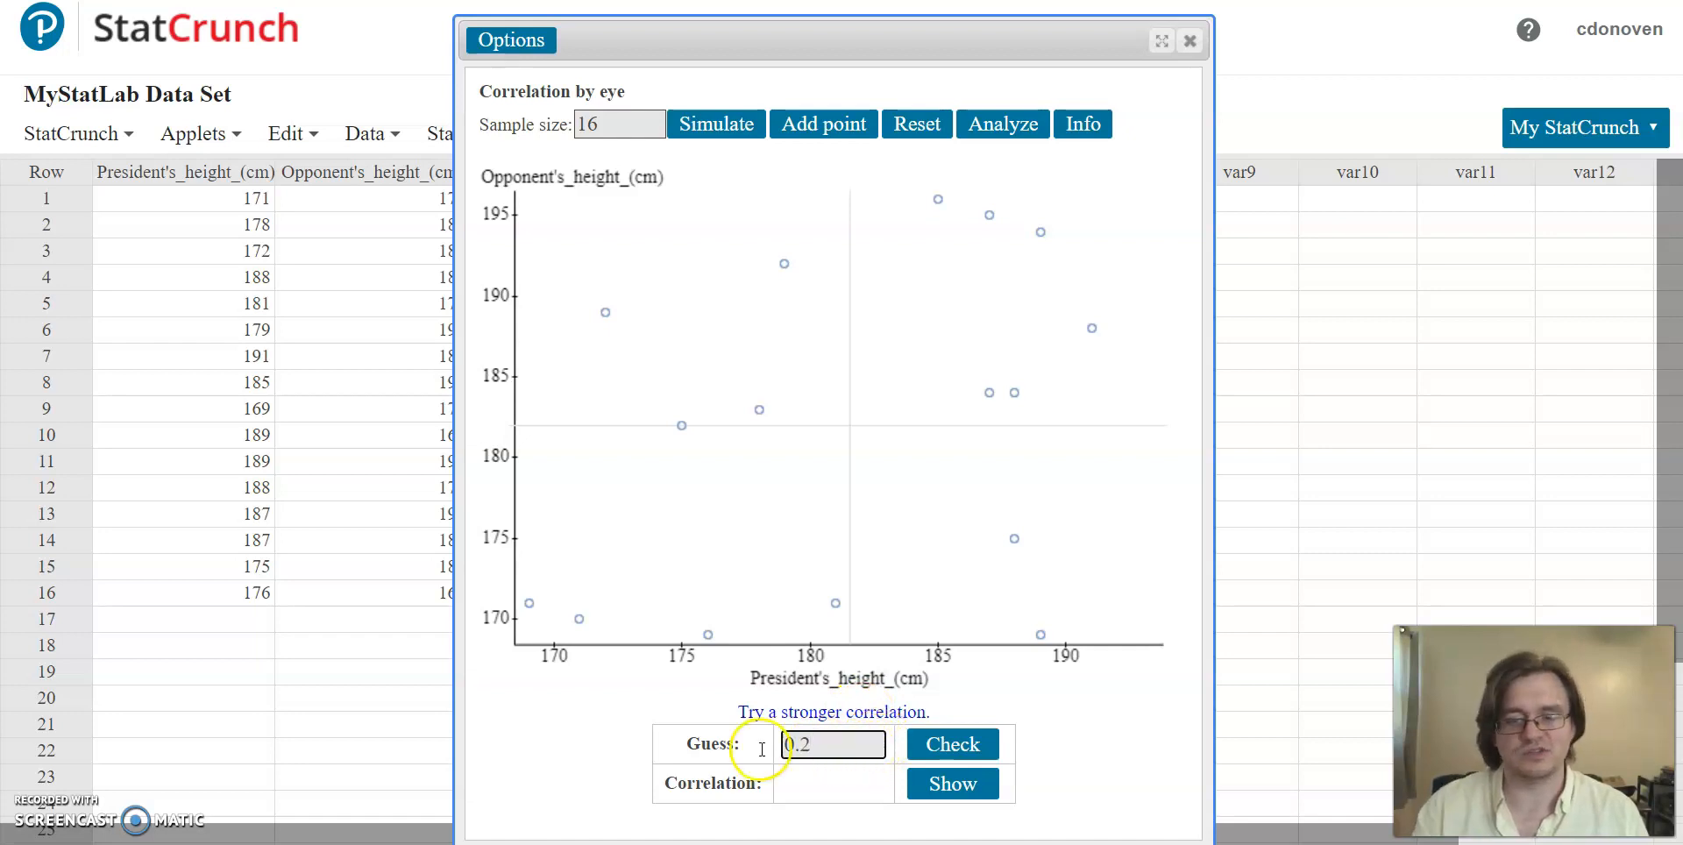
{"action": "left_click", "coordinate": [960, 752]}
{"action": "left_click", "coordinate": [1002, 697]}
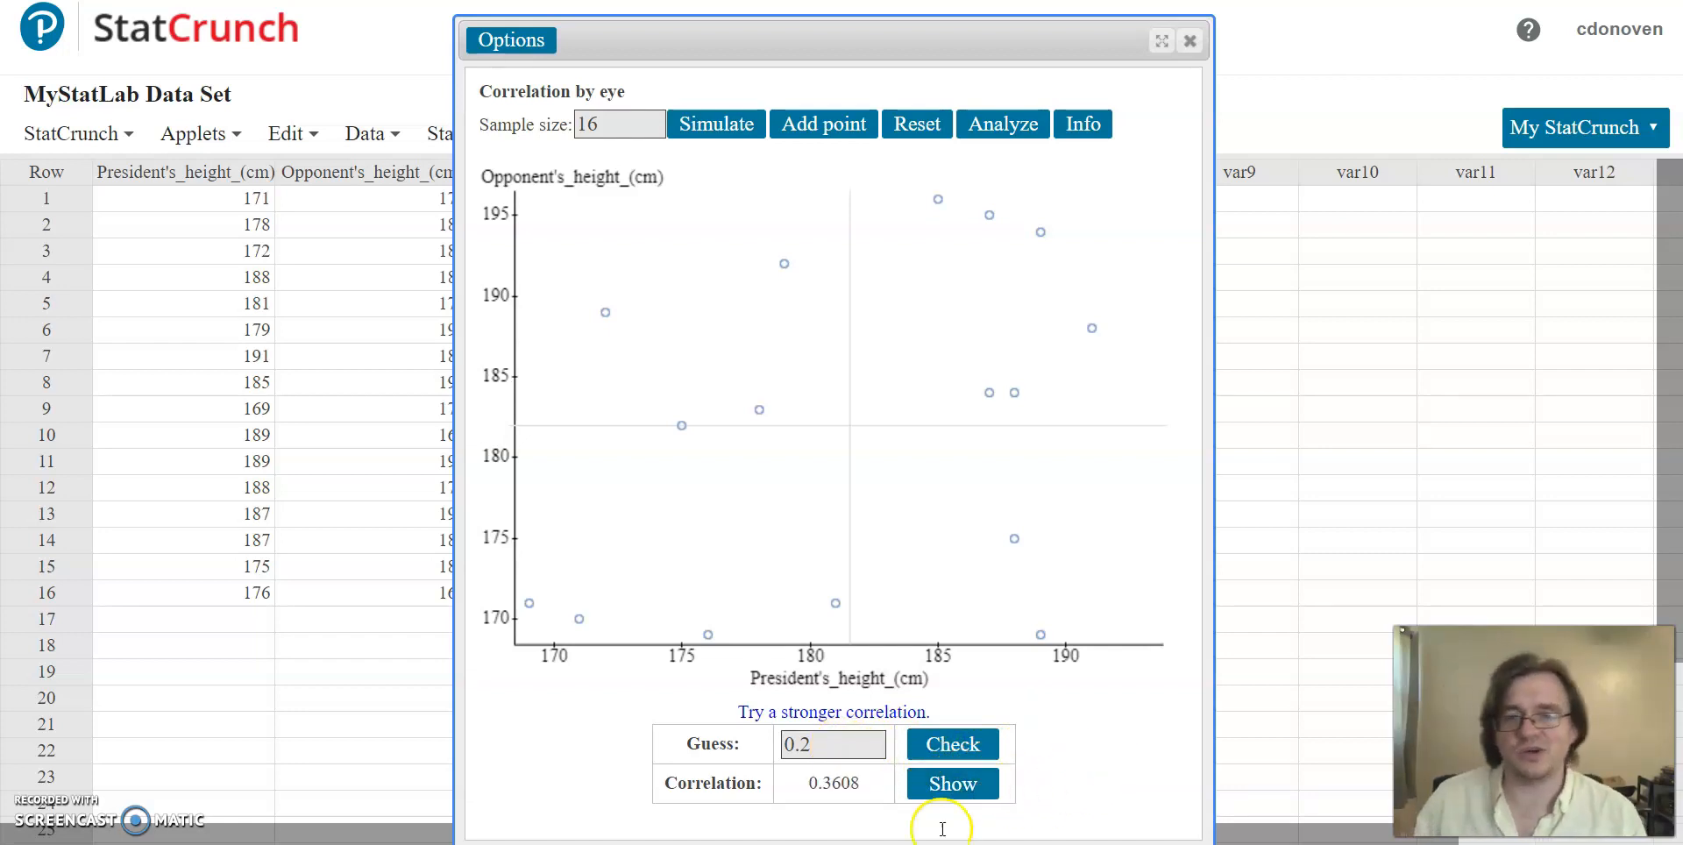
{"action": "left_click_drag", "start_coordinate": [803, 786], "coordinate": [850, 784]}
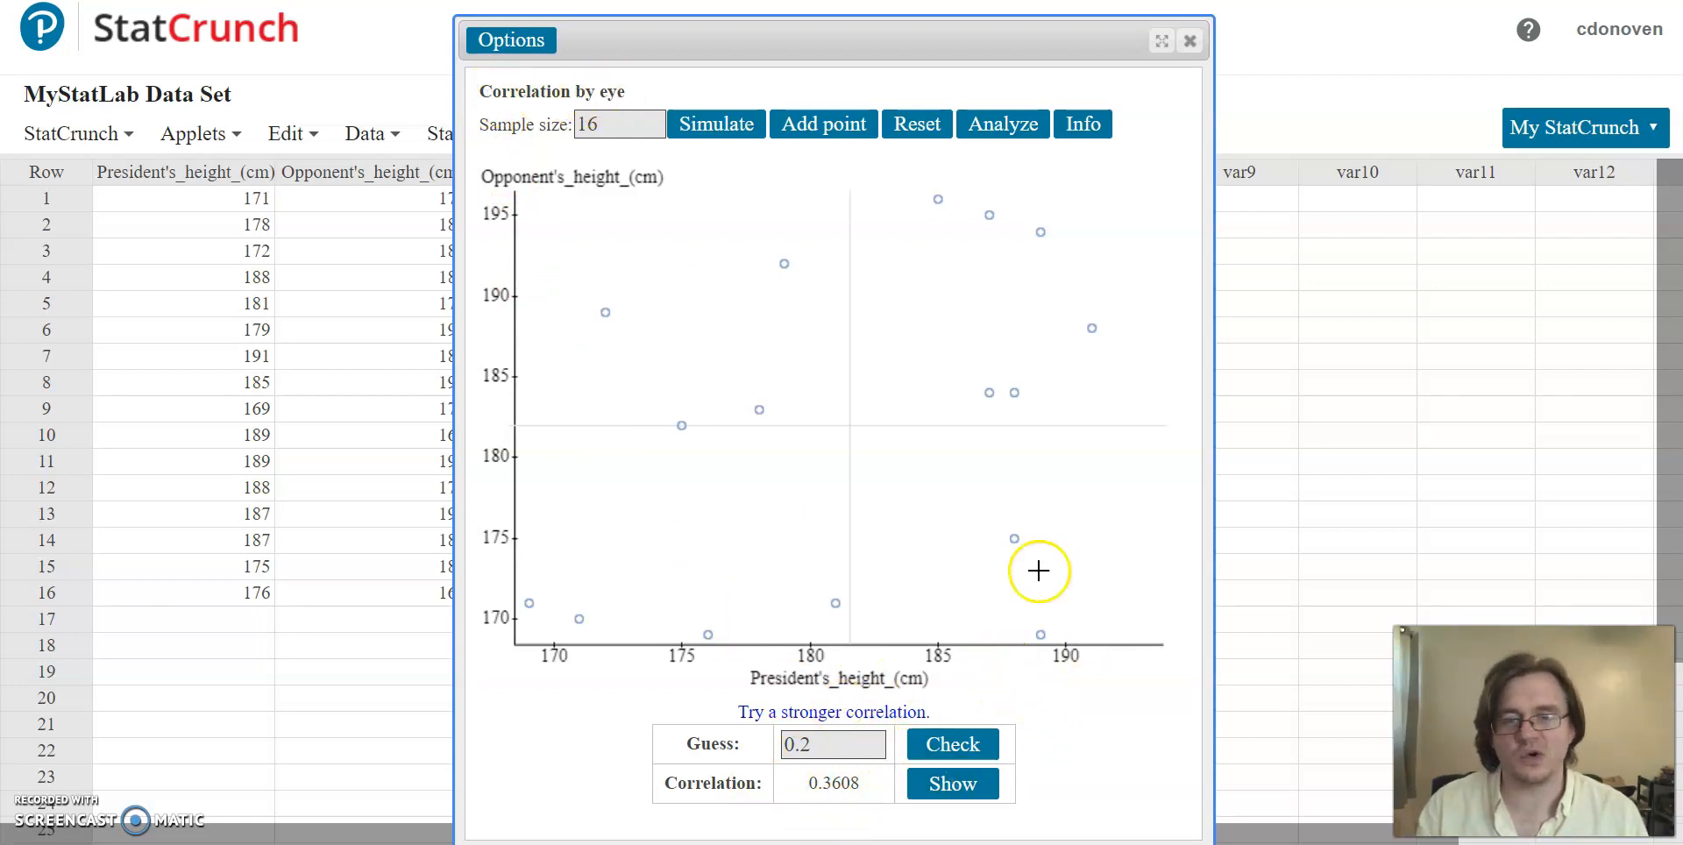
Step: Close the applet, compute the summary-statistics correlation between President's_height_(cm) and Opponent's_height_(cm), and dismiss the result window
{"action": "left_click", "coordinate": [1191, 42]}
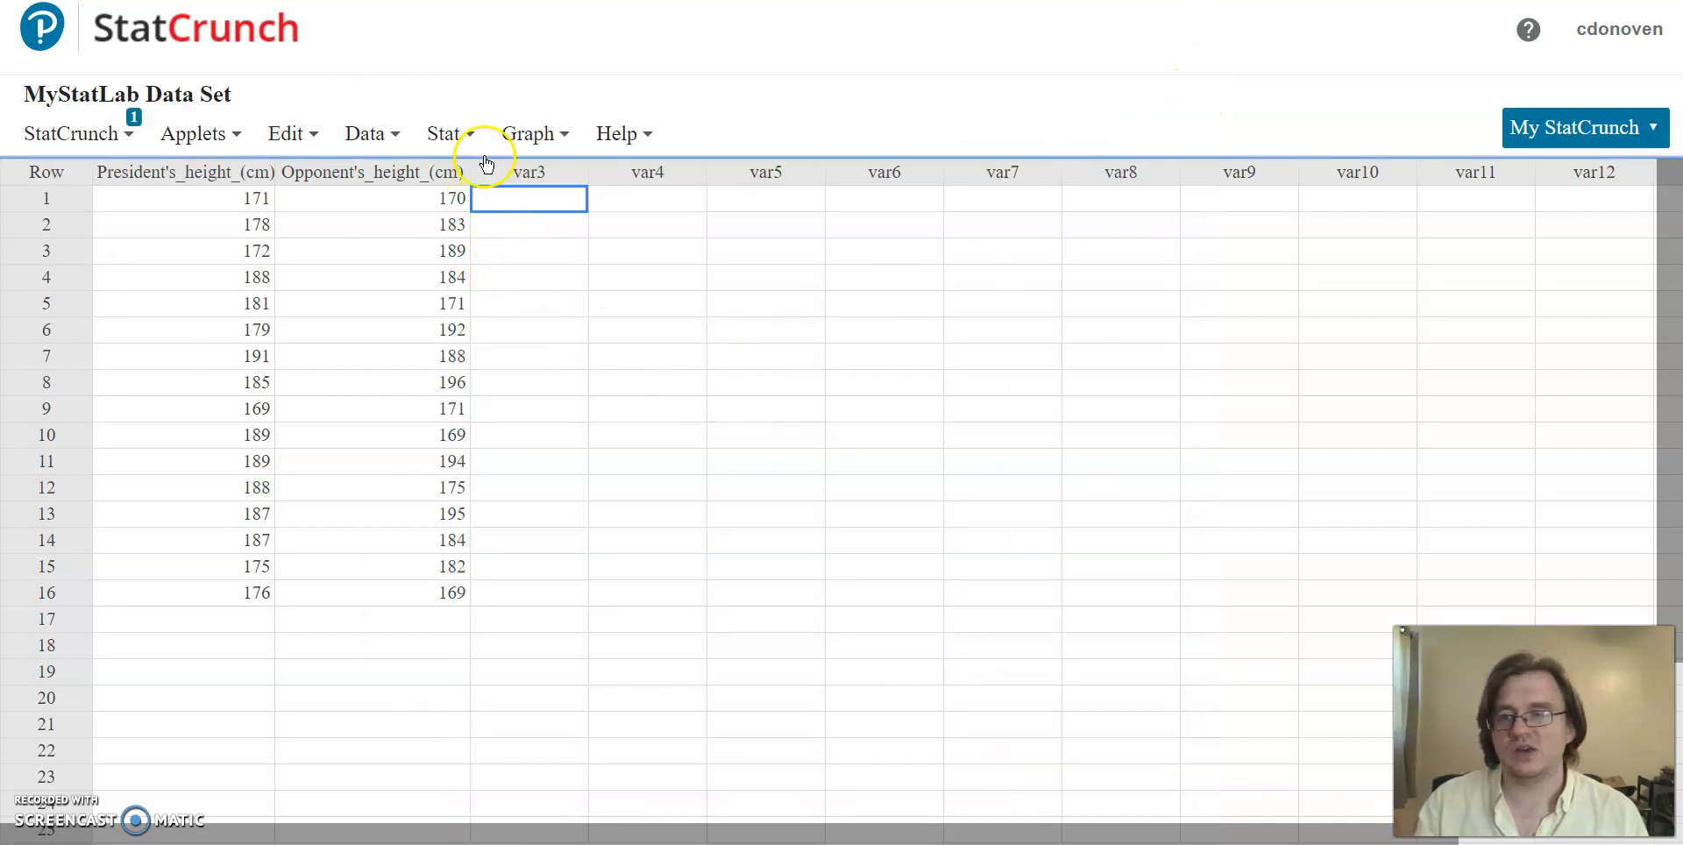
{"action": "left_click", "coordinate": [469, 136]}
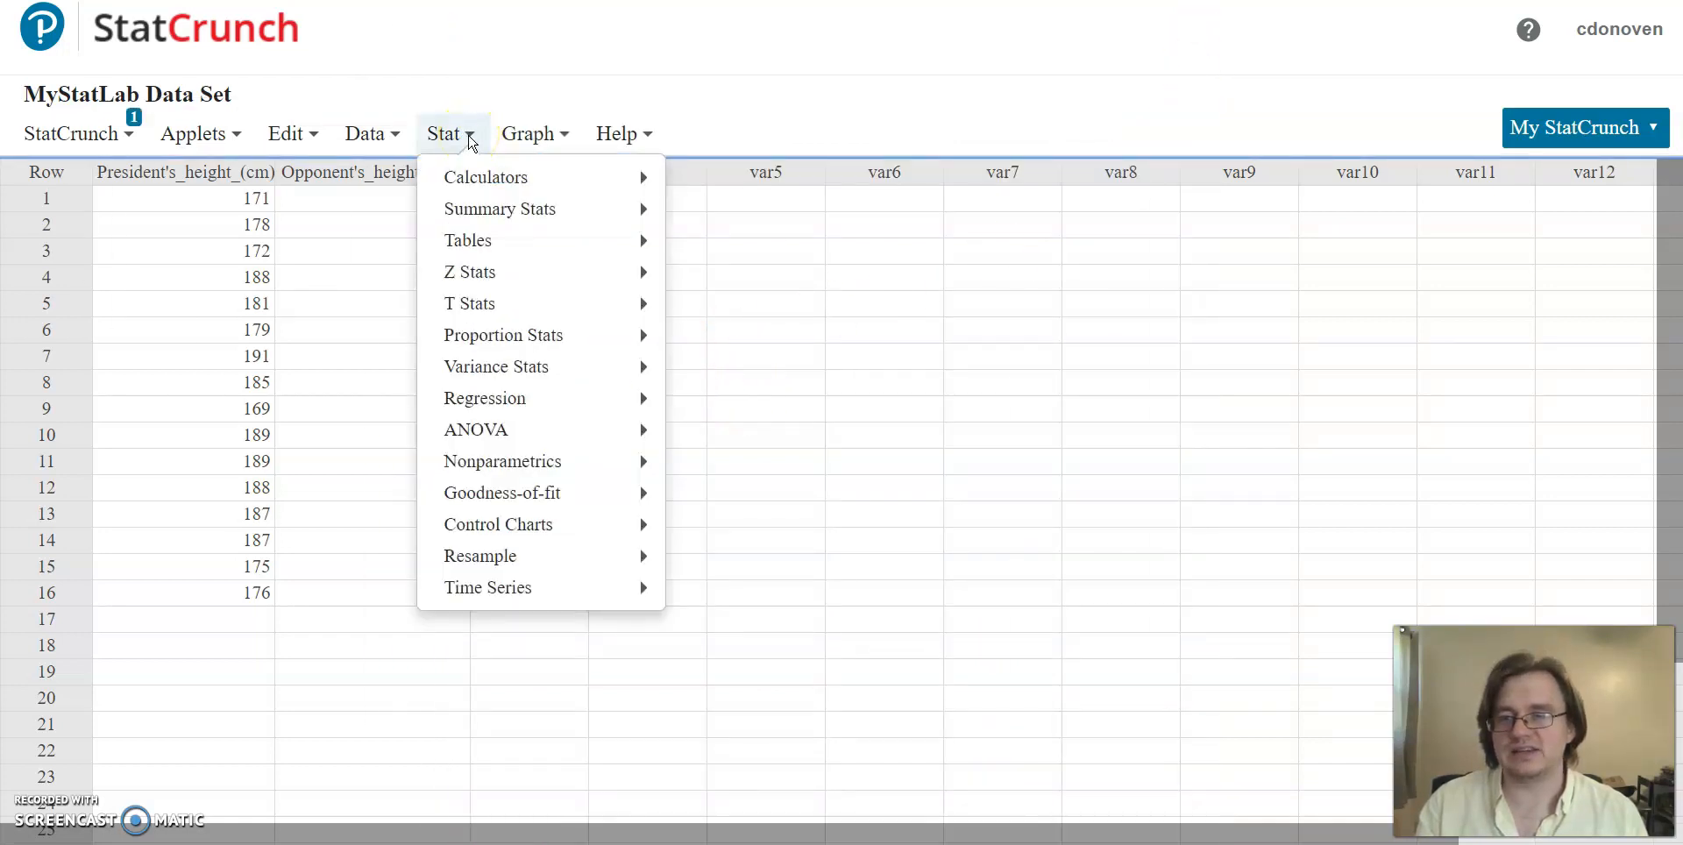
{"action": "mouse_move", "coordinate": [481, 207]}
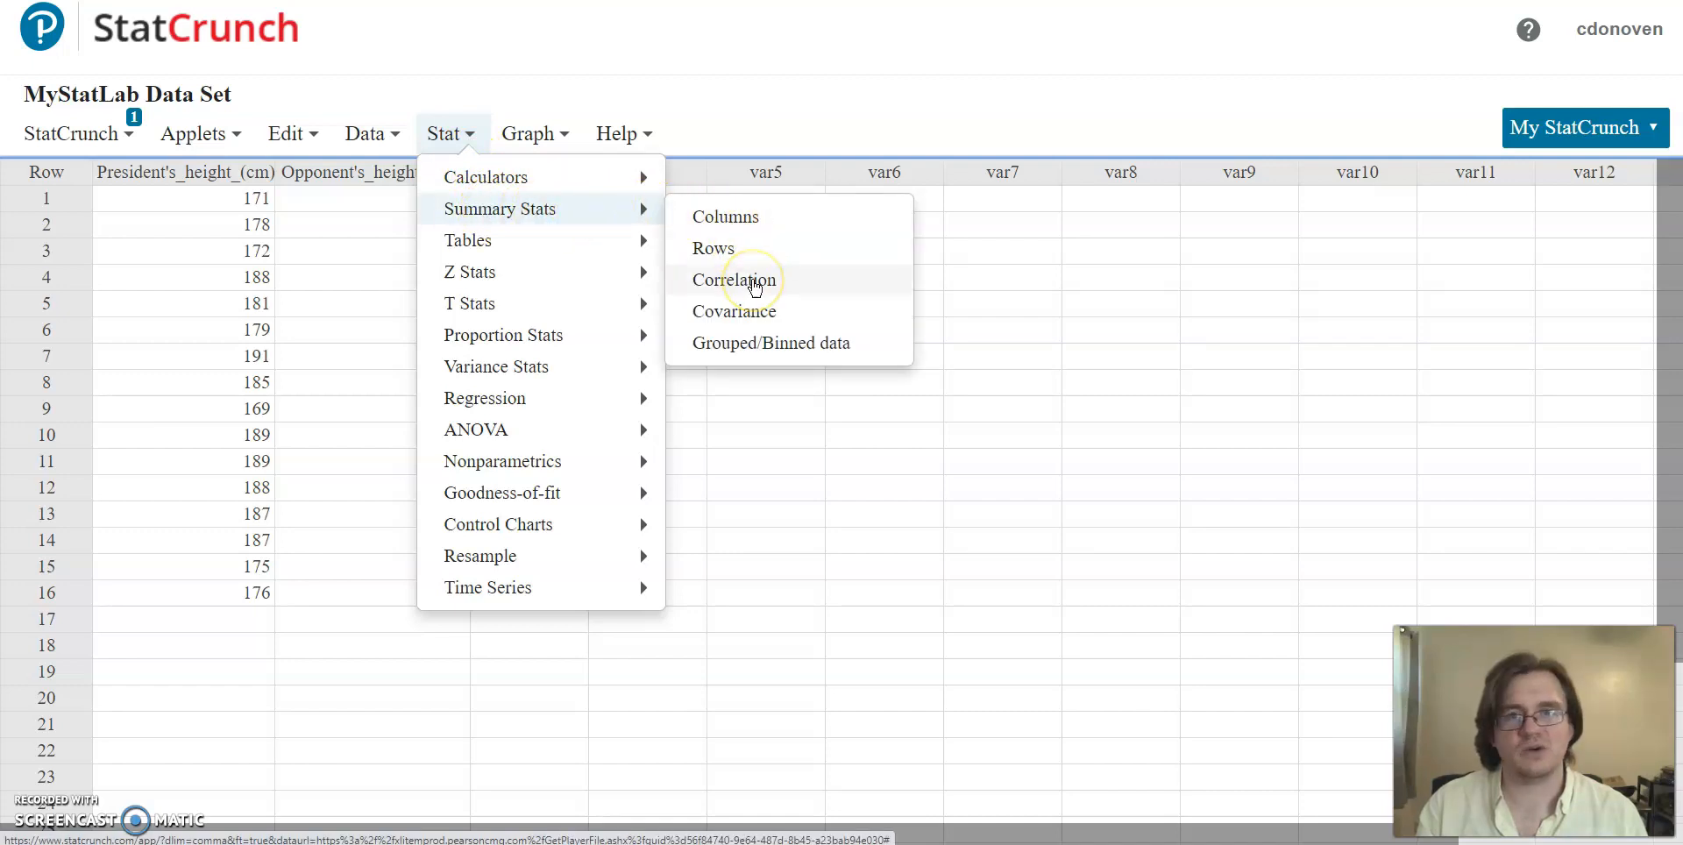
{"action": "left_click", "coordinate": [754, 282]}
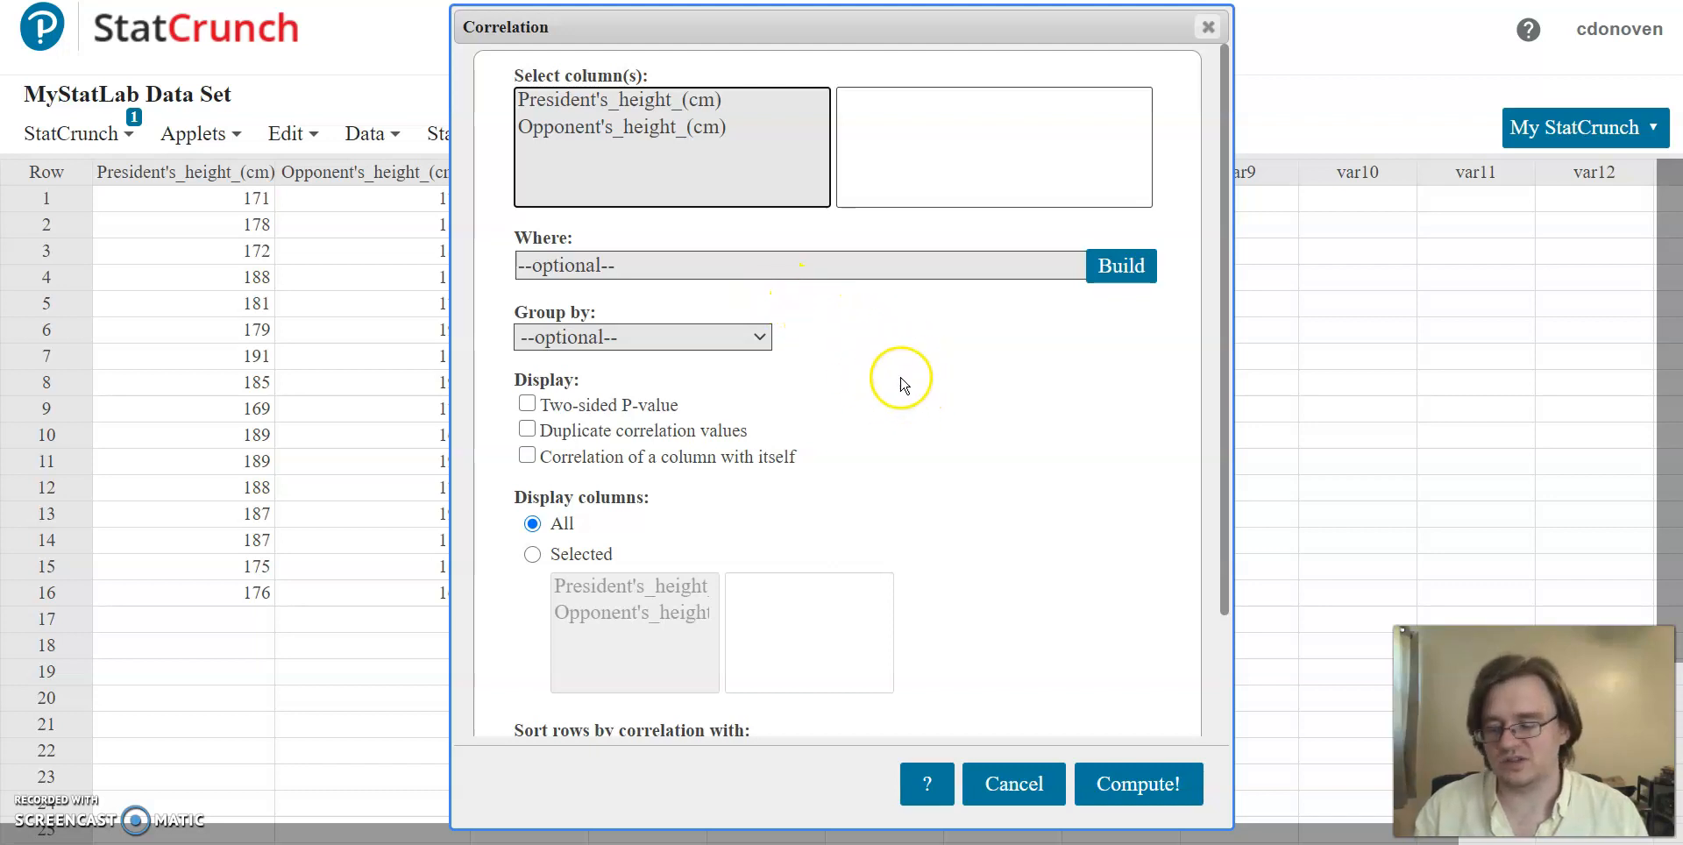
{"action": "left_click", "coordinate": [708, 103]}
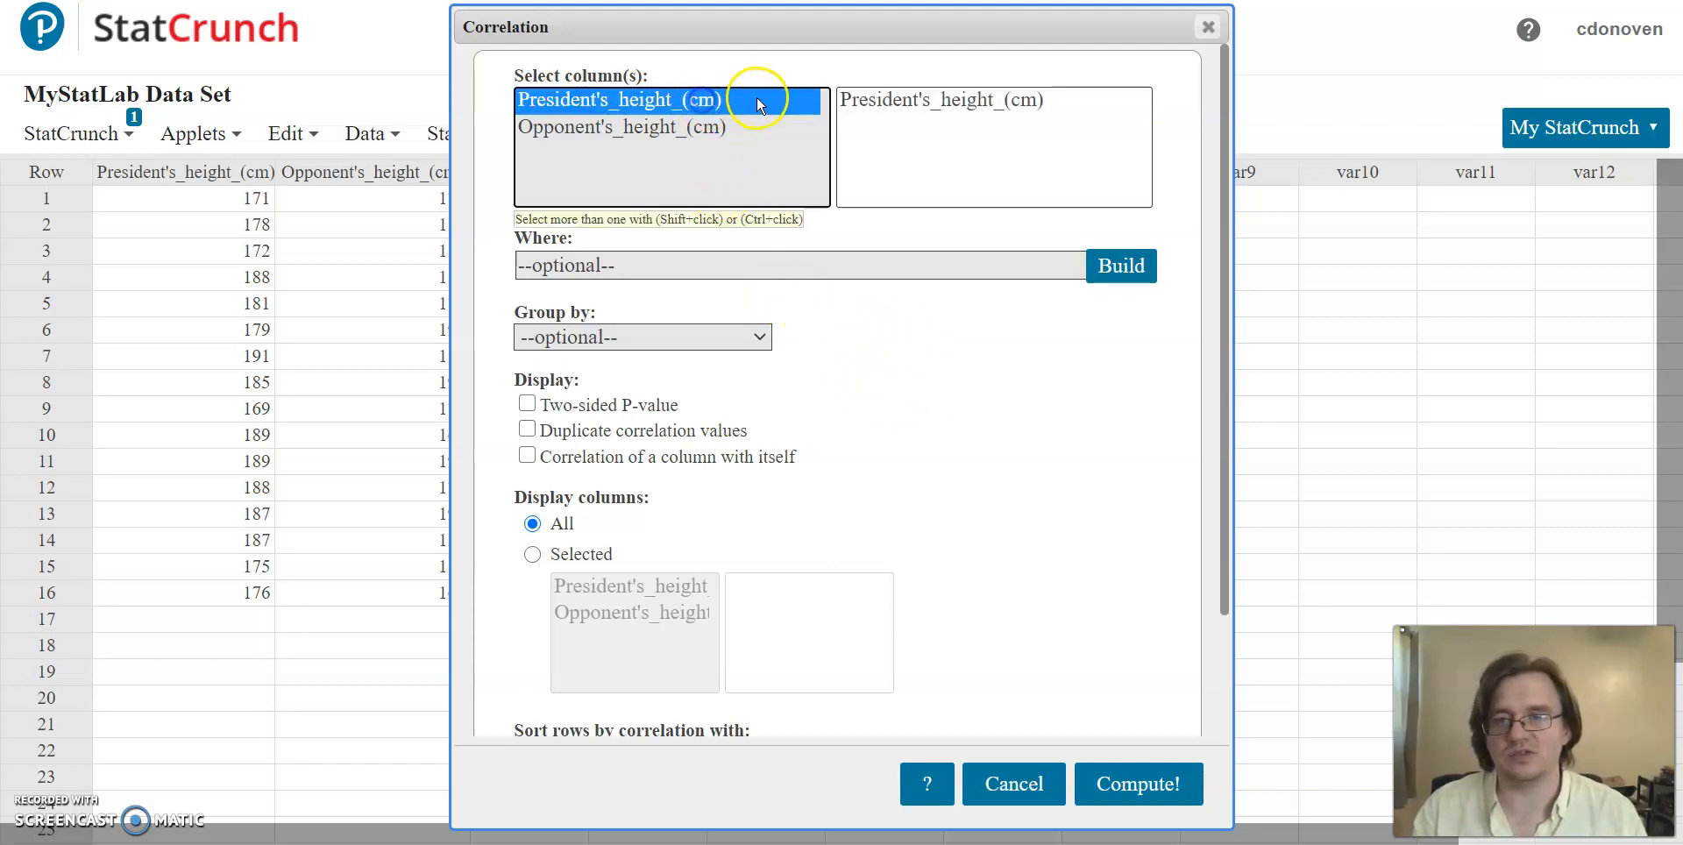
{"action": "left_click", "coordinate": [712, 129], "text": "ctrl"}
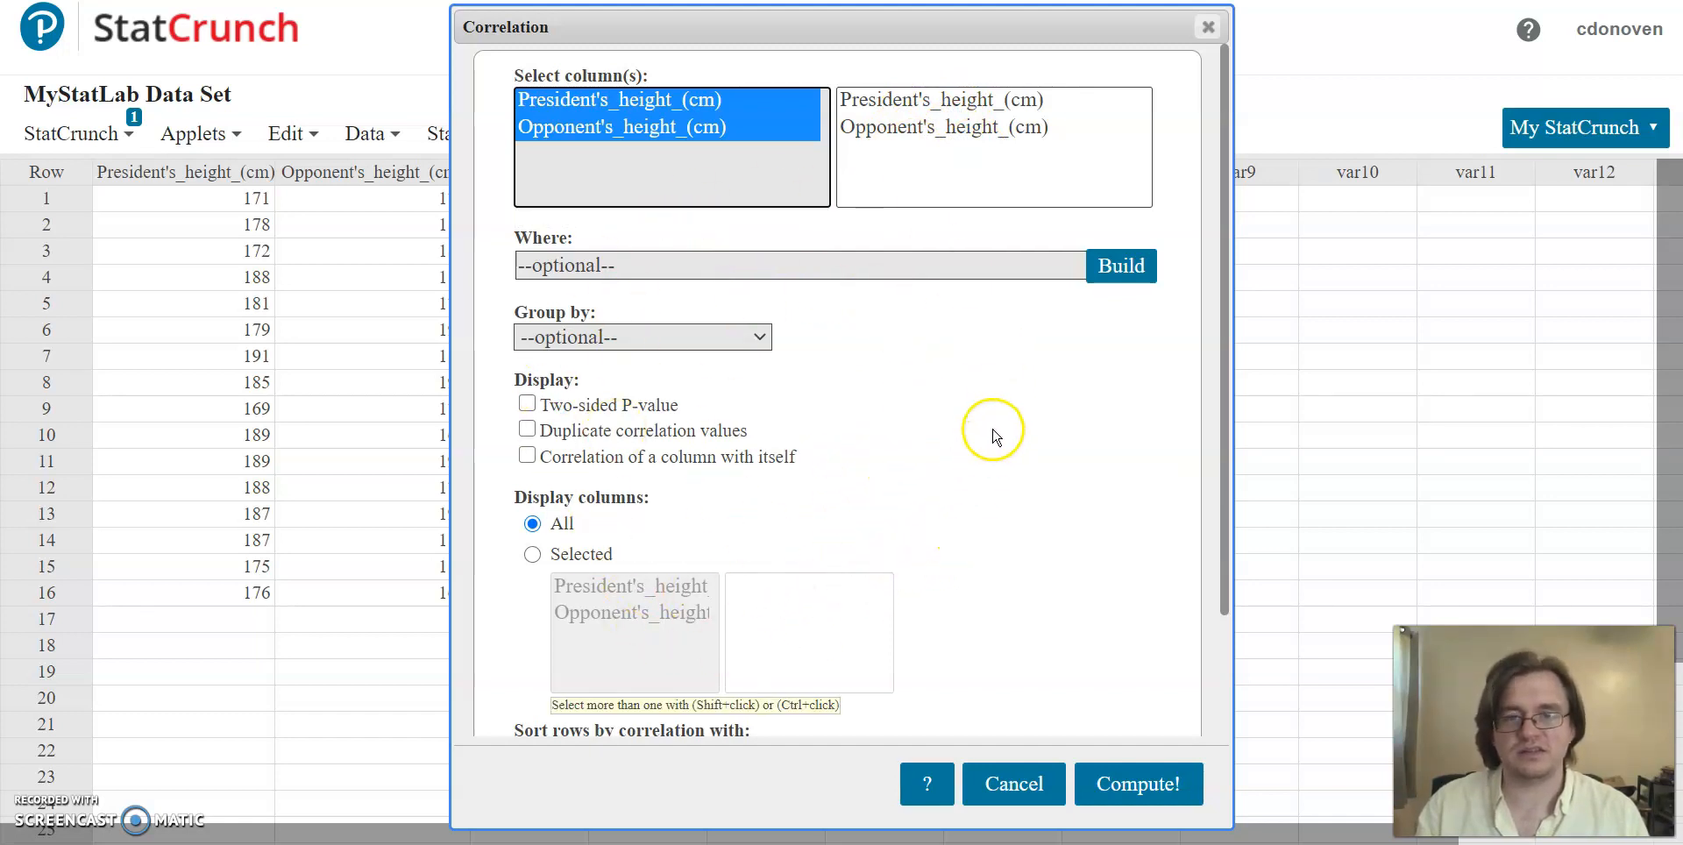
{"action": "left_click", "coordinate": [1156, 787]}
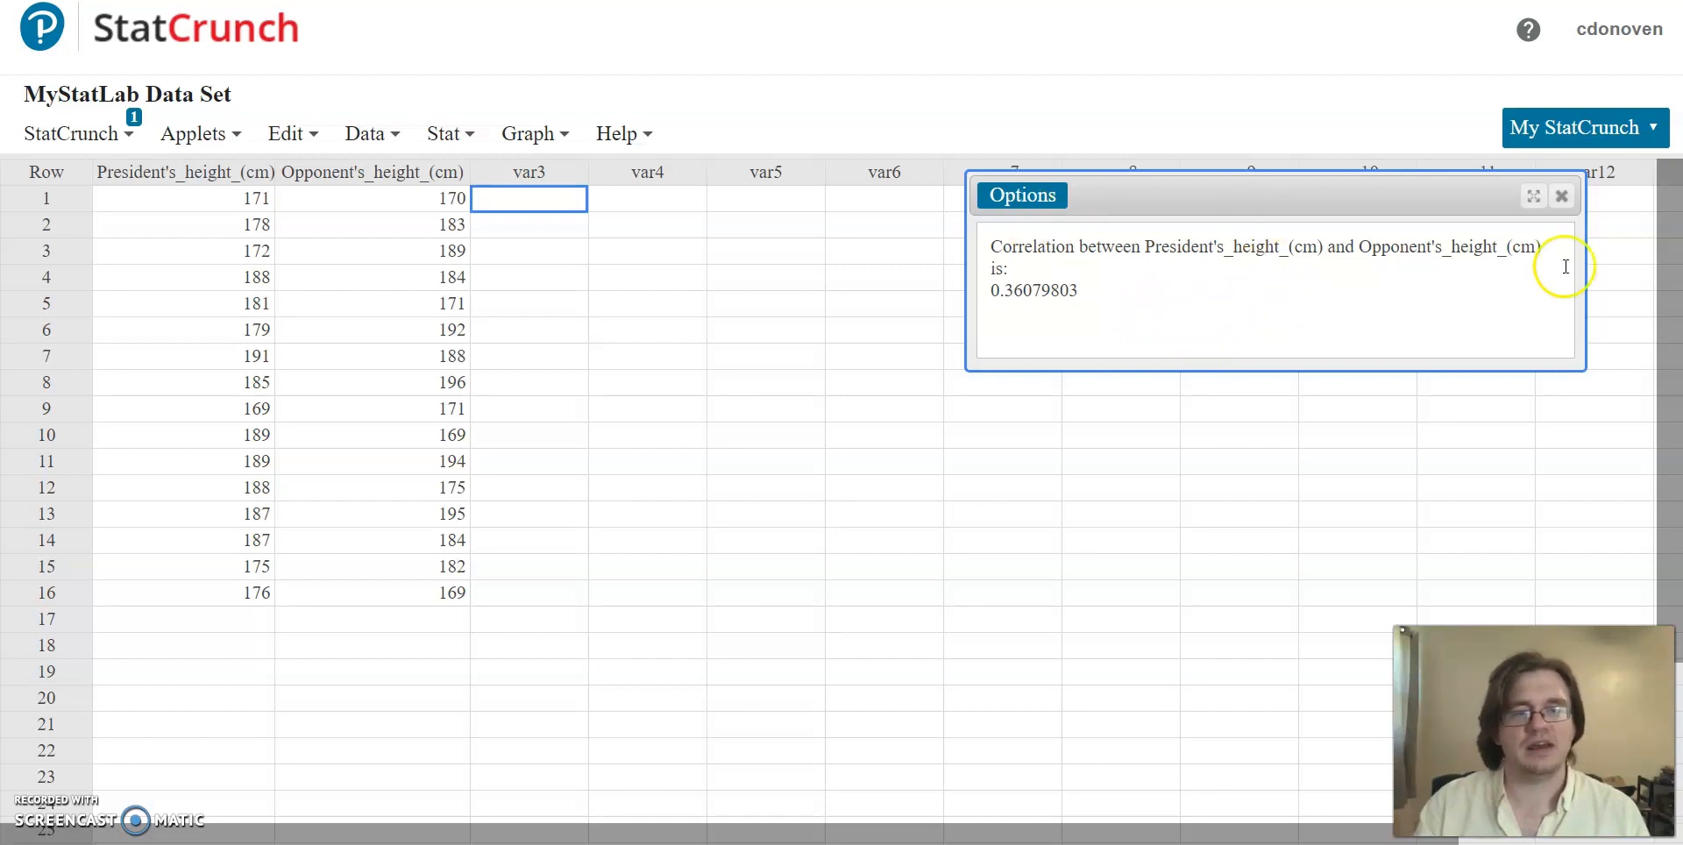
{"action": "left_click", "coordinate": [1563, 198]}
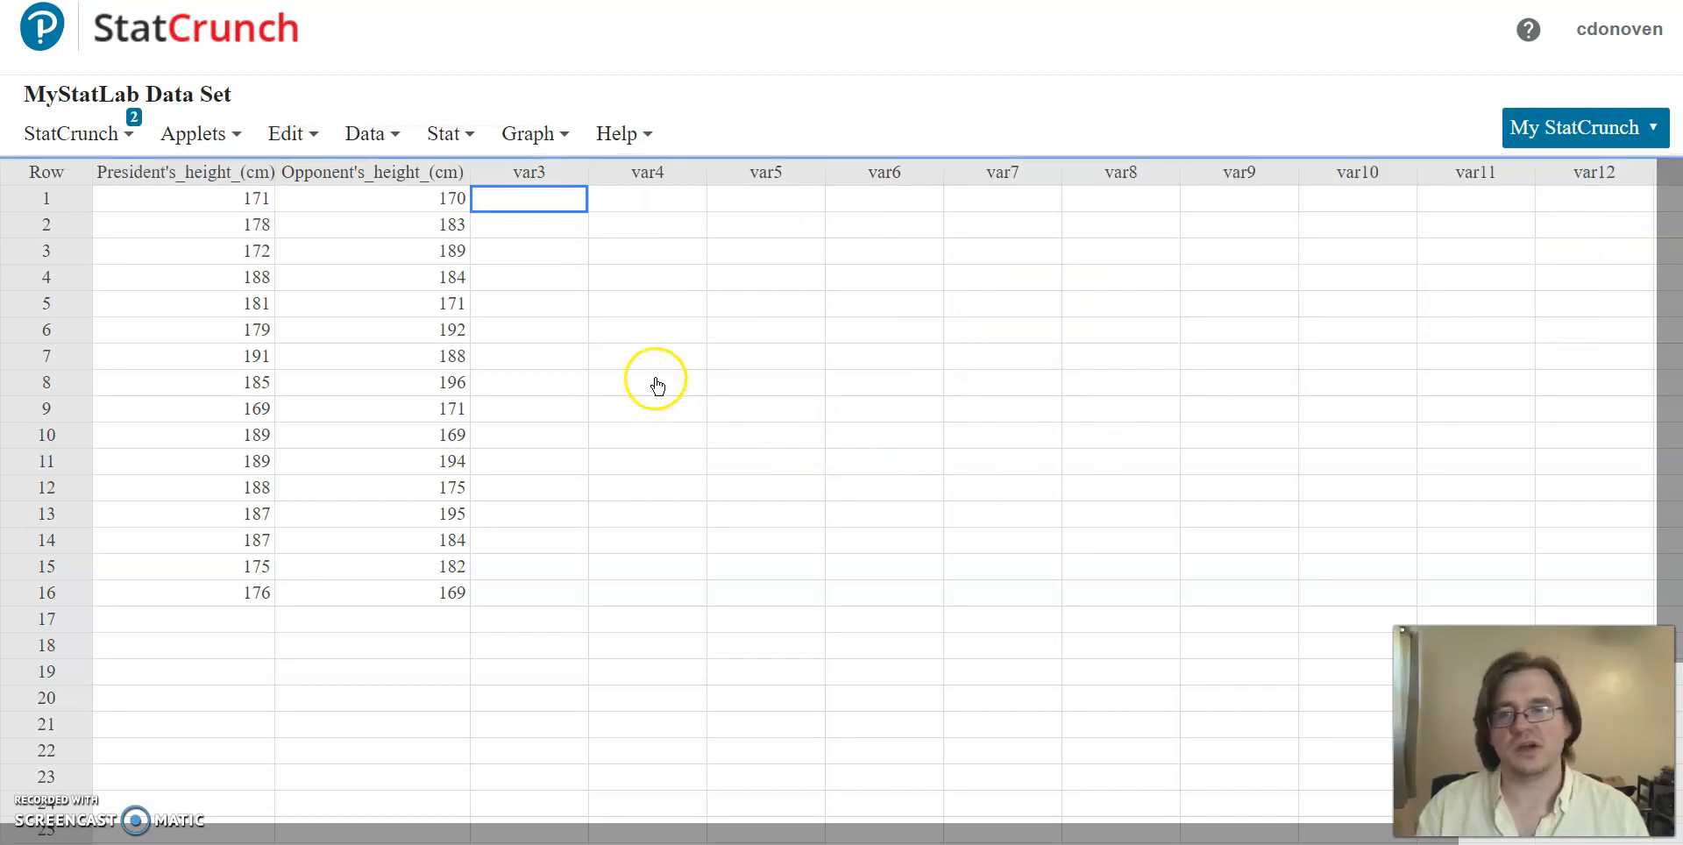
Step: Compute the correlation between President's_height_(cm) and Opponent's_height_(cm) with Two-sided P-value displayed, and highlight the P-value in the result
{"action": "left_click", "coordinate": [465, 137]}
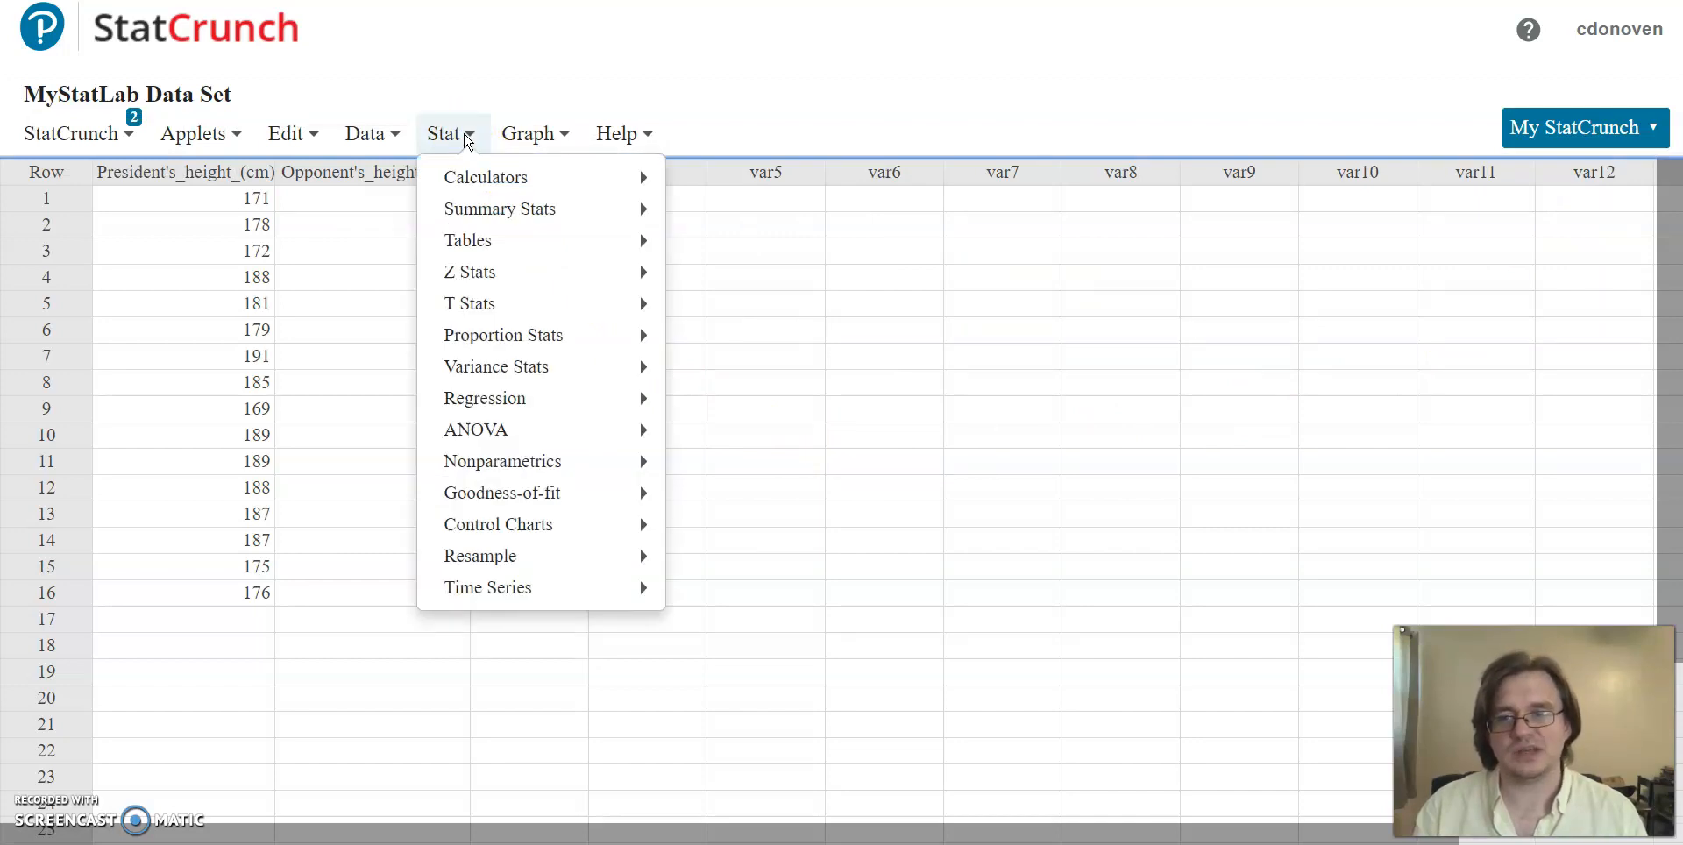
{"action": "mouse_move", "coordinate": [623, 213]}
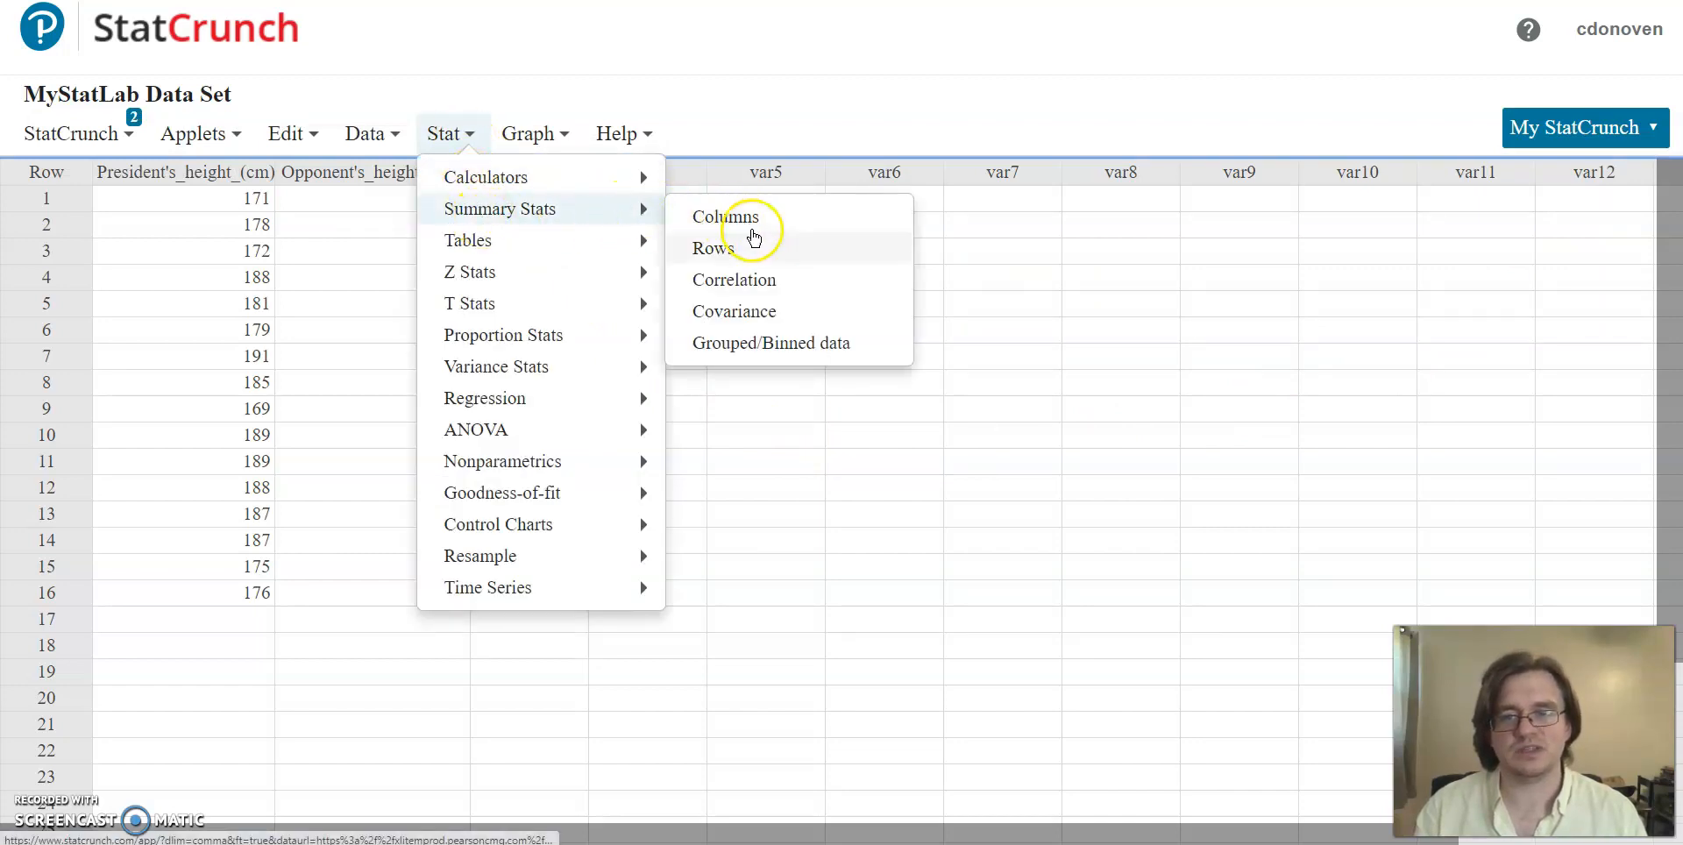
{"action": "left_click", "coordinate": [775, 289]}
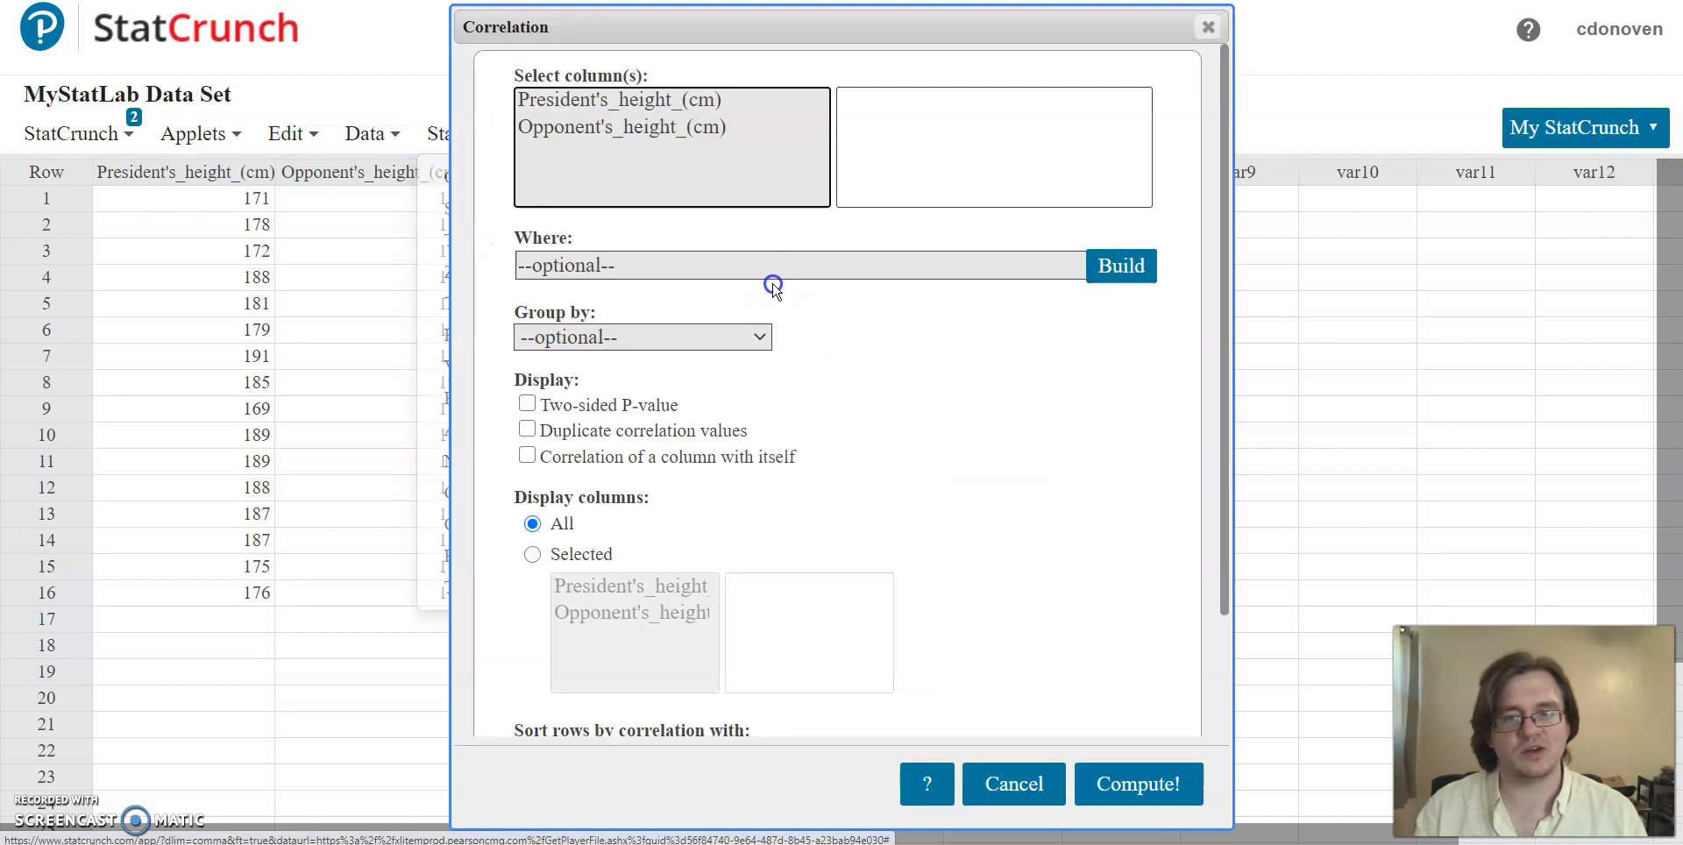
{"action": "left_click", "coordinate": [704, 103]}
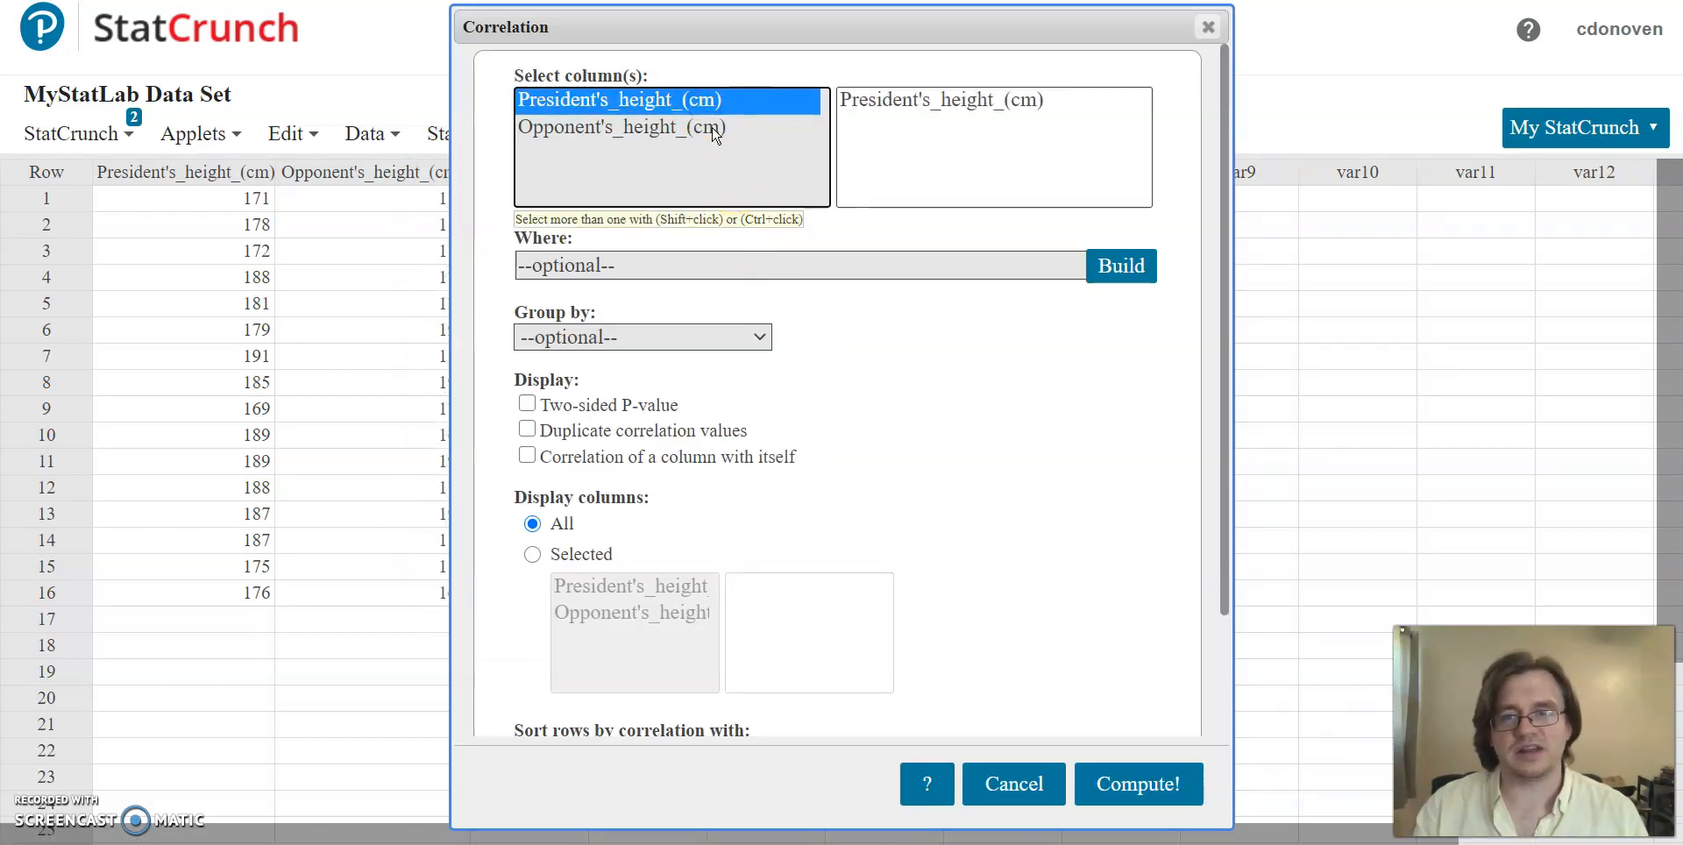
{"action": "left_click", "coordinate": [711, 128], "text": "ctrl"}
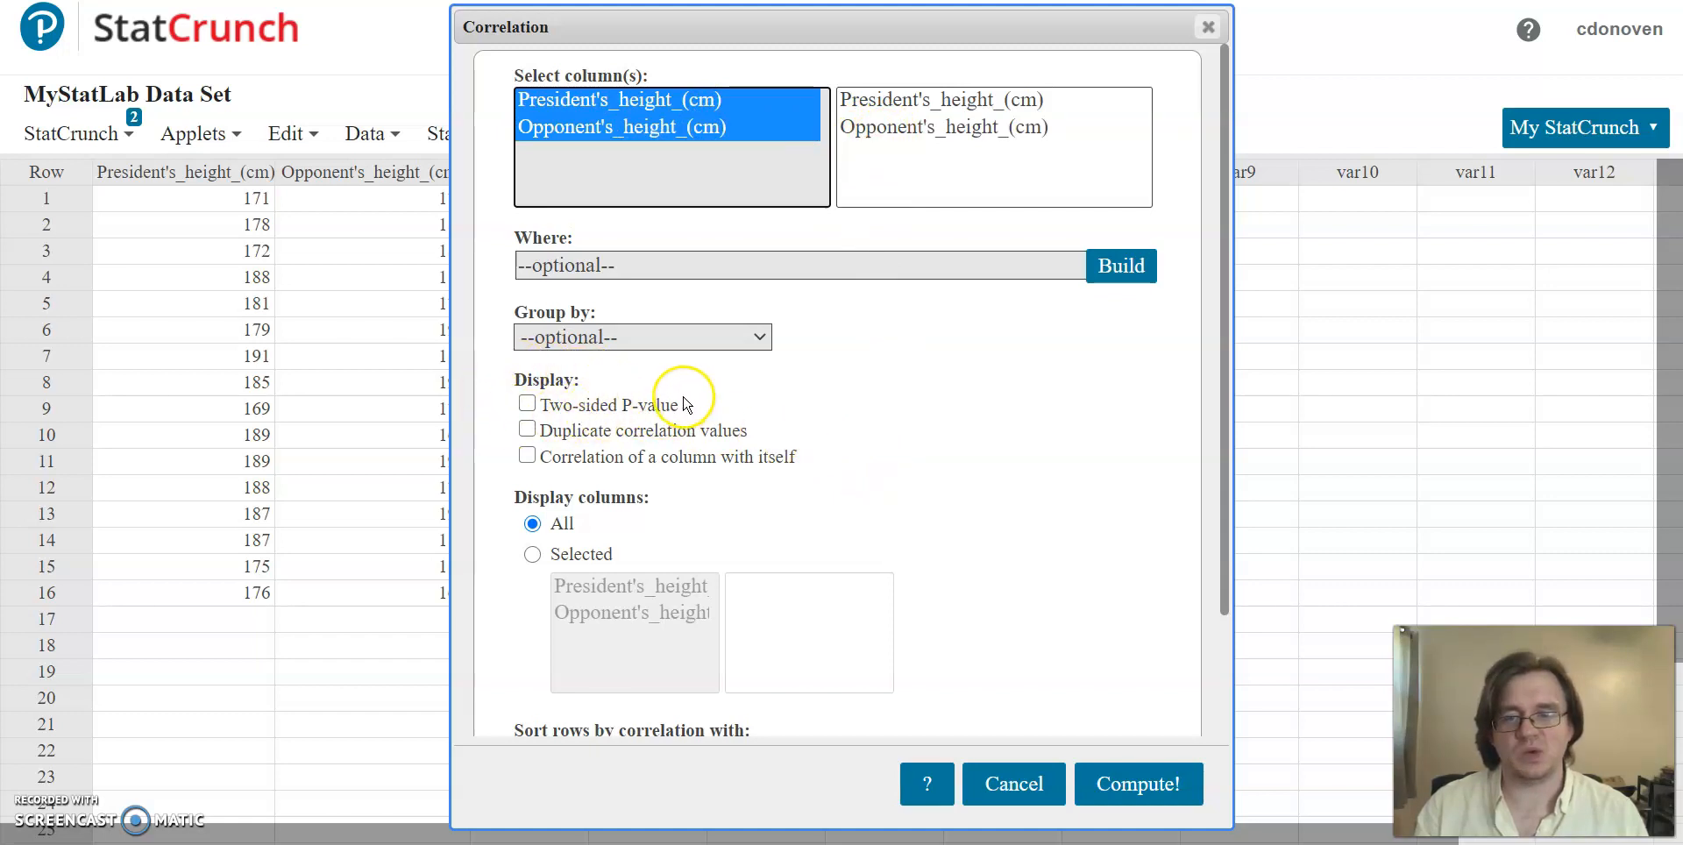
{"action": "left_click", "coordinate": [527, 405]}
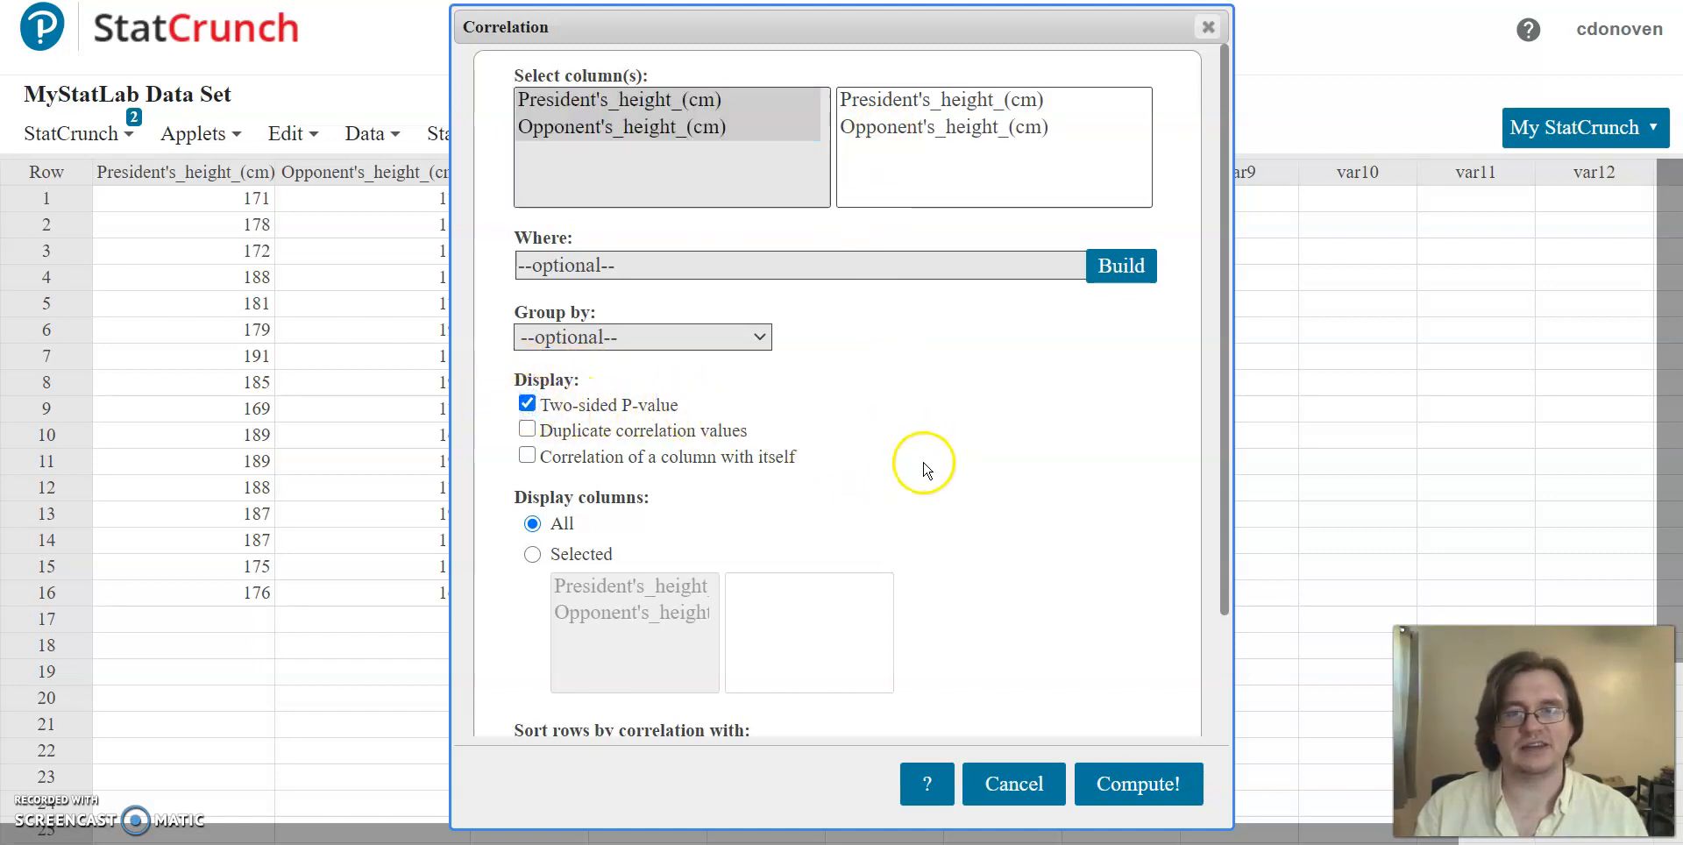
{"action": "left_click", "coordinate": [1141, 789]}
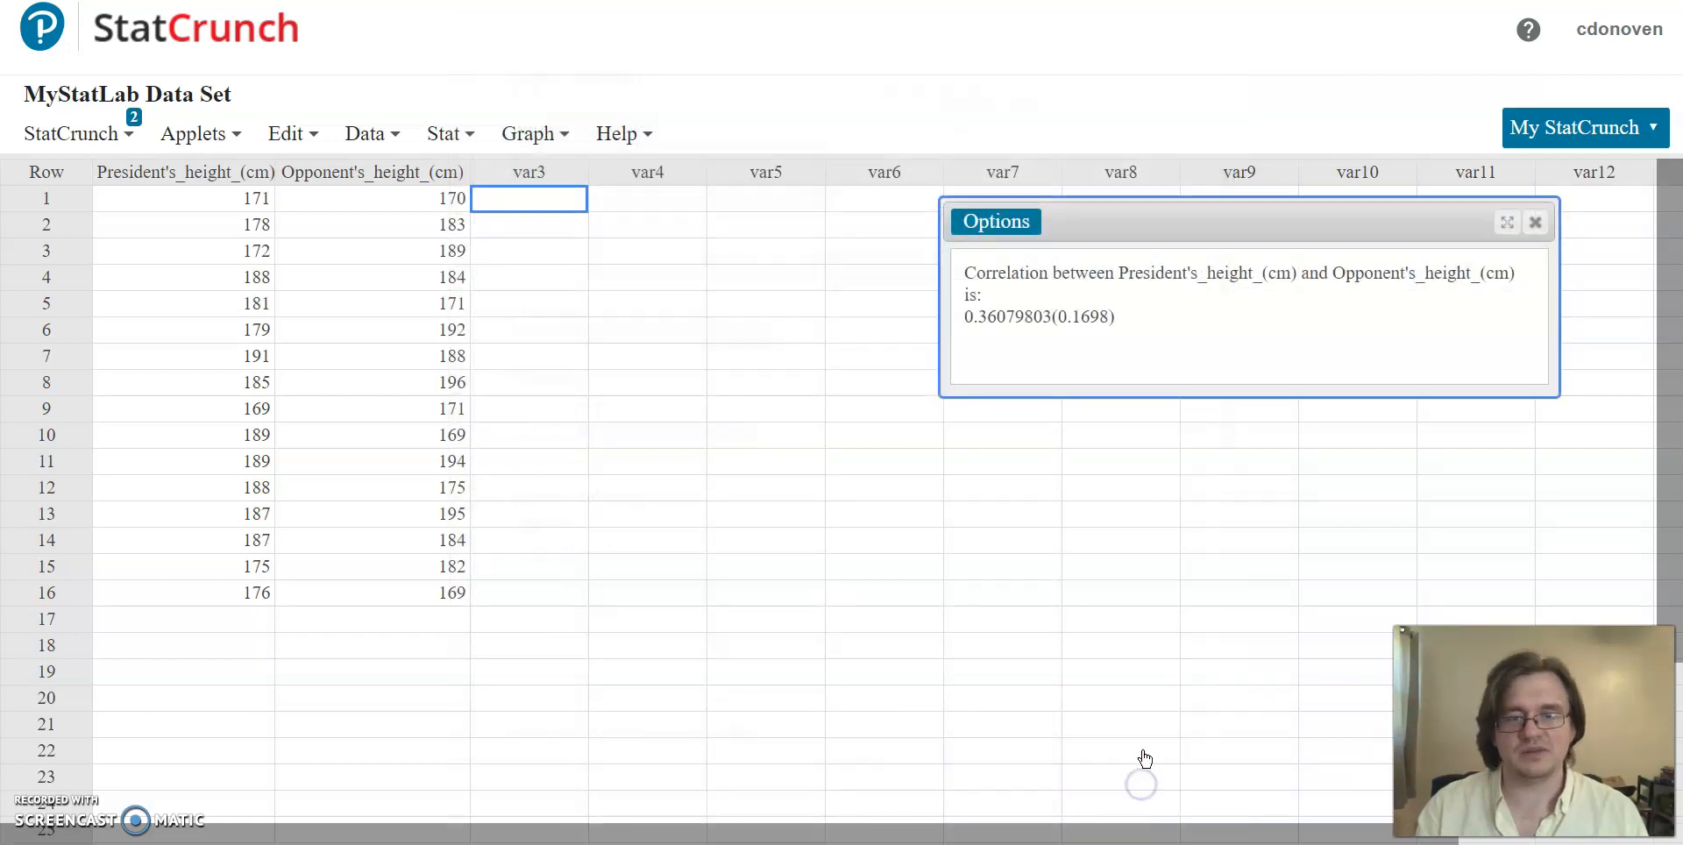
{"action": "left_click_drag", "start_coordinate": [970, 319], "coordinate": [1103, 316]}
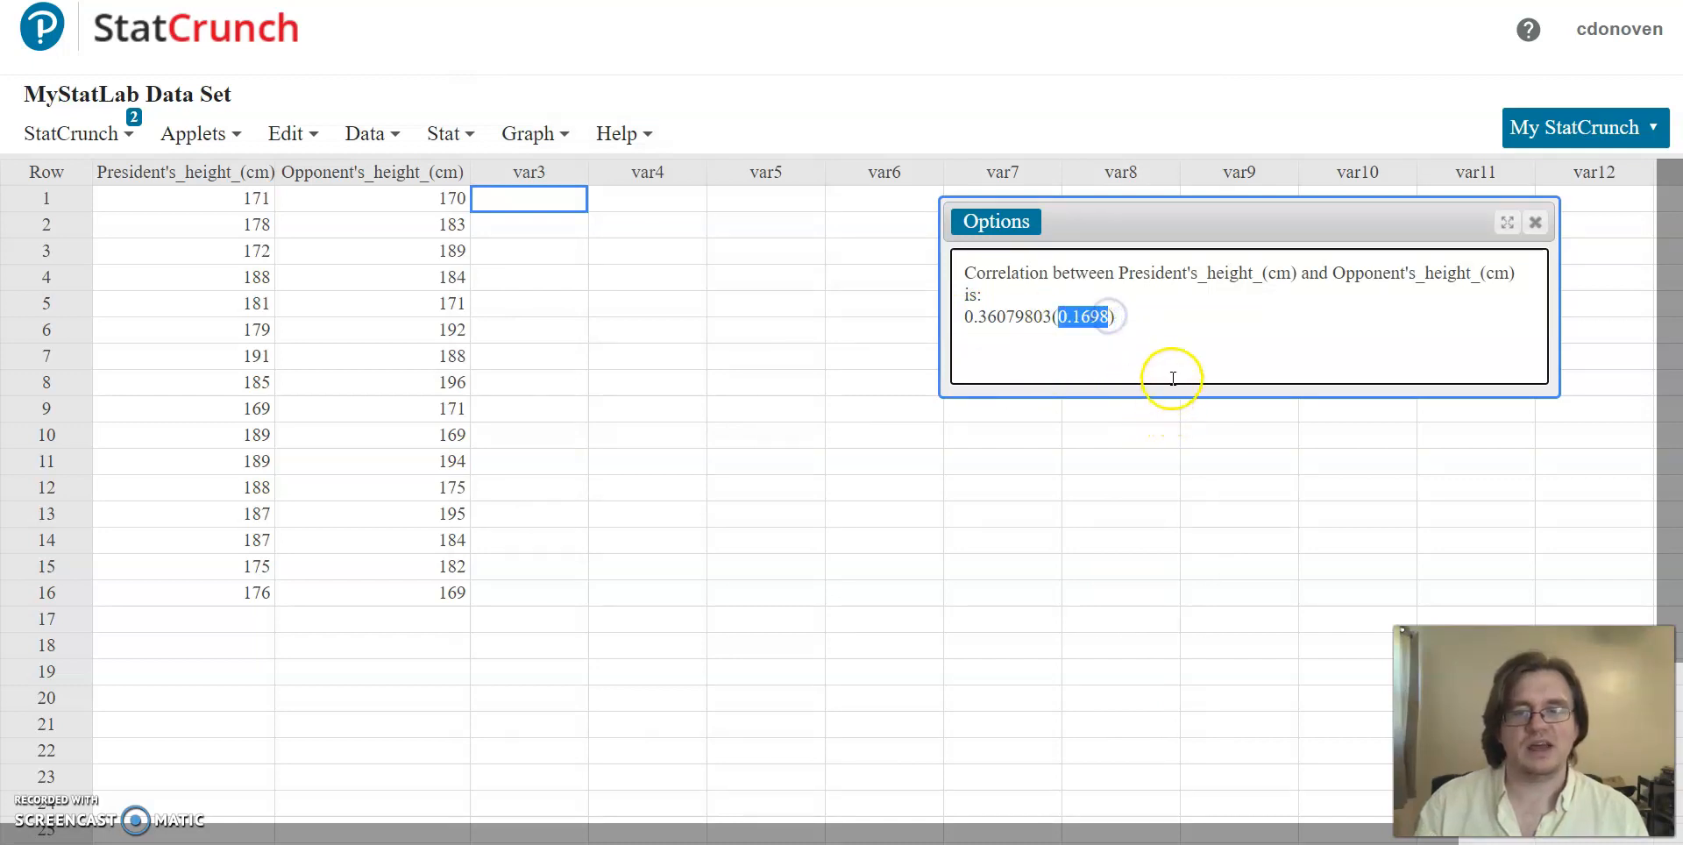